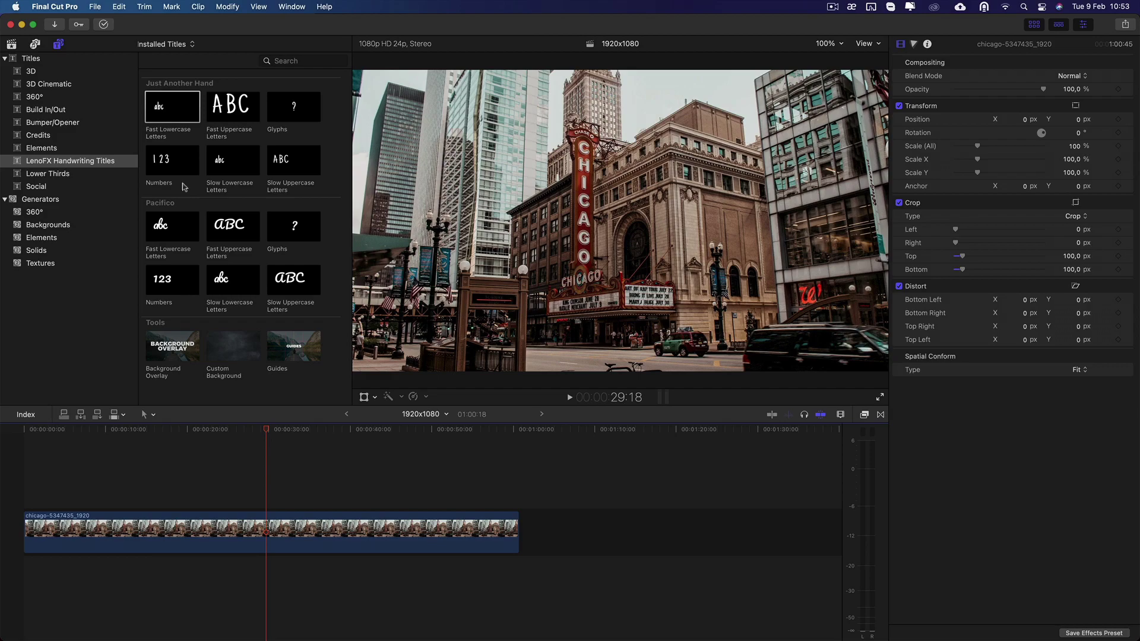
# Add the Just Another Hand Fast Lowercase Letters title above the Chicago clip and set its first four letters to t, e, x, t.
pyautogui.moveTo(160, 119); pyautogui.dragTo(254, 451)
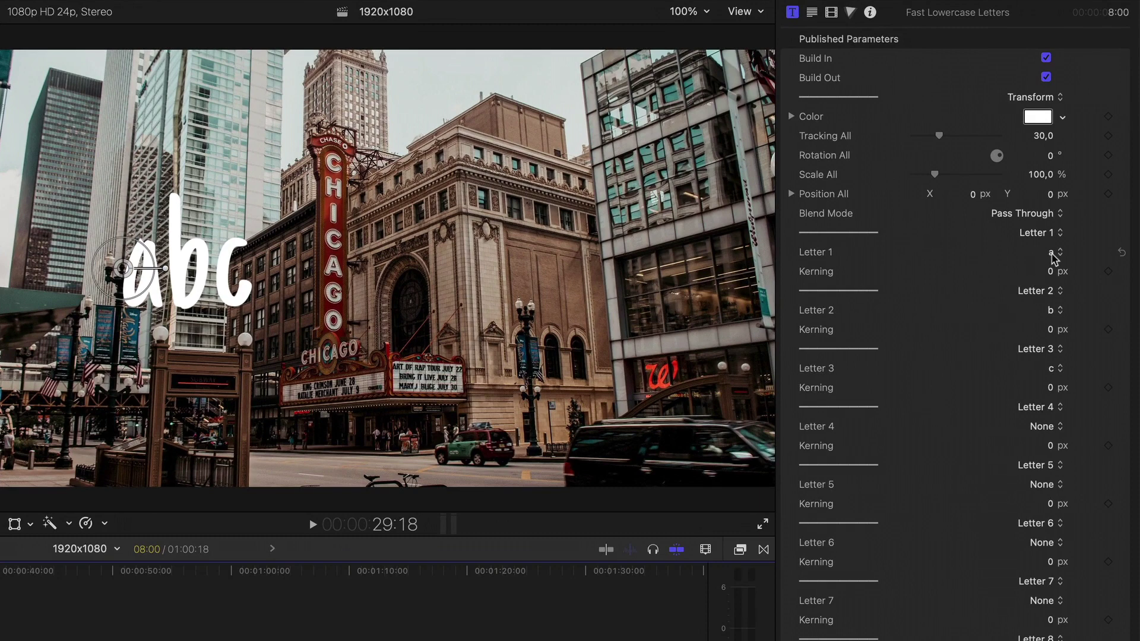
pyautogui.click(1051, 254)
pyautogui.click(1062, 592)
pyautogui.click(1053, 310)
pyautogui.click(1065, 369)
pyautogui.click(1052, 368)
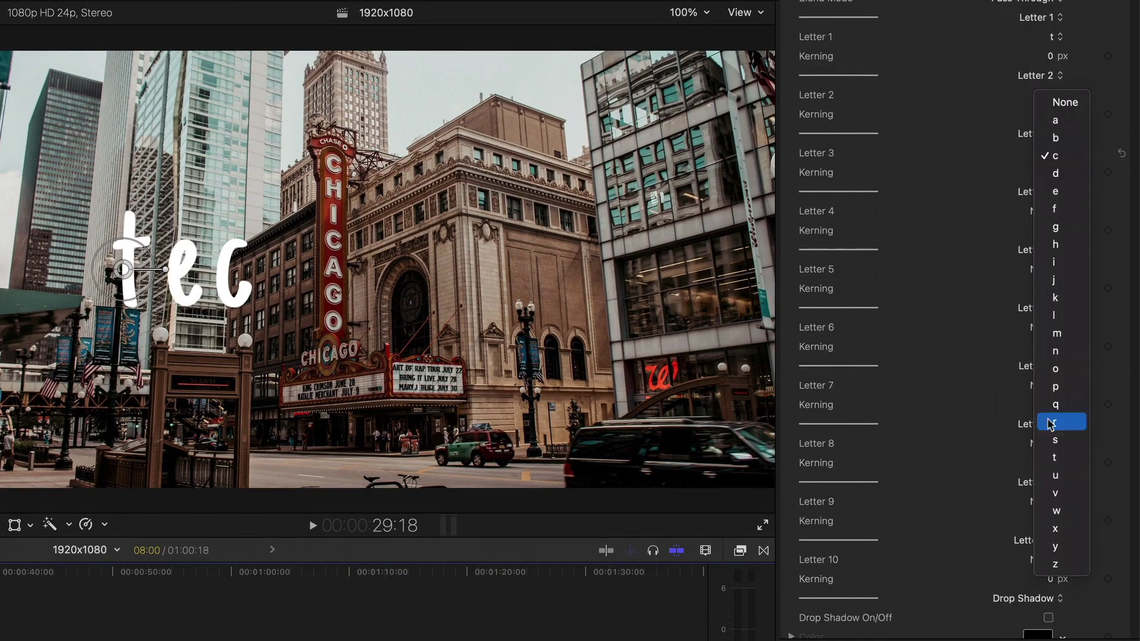
pyautogui.click(1055, 528)
pyautogui.click(1051, 212)
pyautogui.click(1054, 568)
# Tighten the kerning of the word to -32.8 px for Letter 2 and -14.2 px for Letter 3.
pyautogui.scroll(5, 1009, 309)
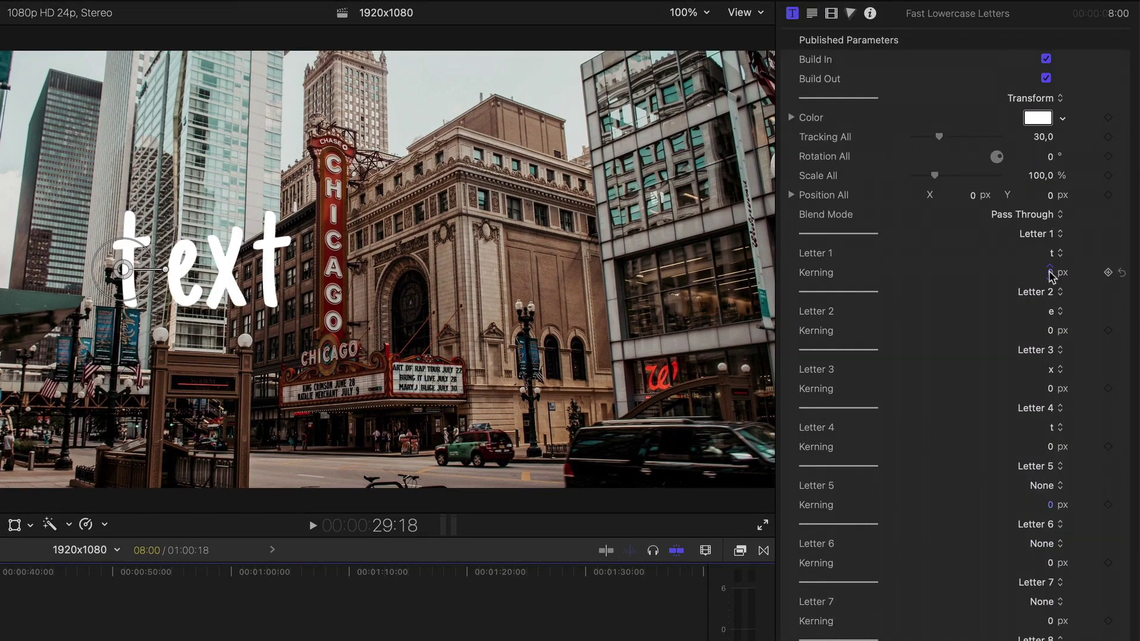
pyautogui.moveTo(1050, 273)
pyautogui.mouseDown()
pyautogui.moveTo(1027, 273)
pyautogui.moveTo(1050, 272)
pyautogui.mouseUp()
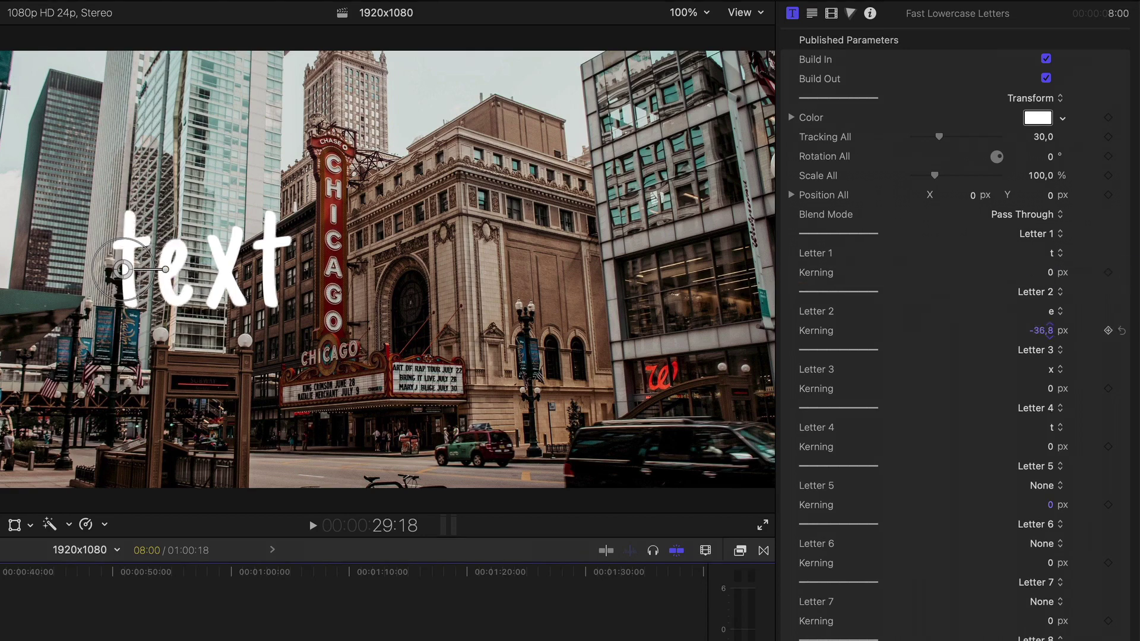
pyautogui.moveTo(1057, 388); pyautogui.dragTo(1049, 388)
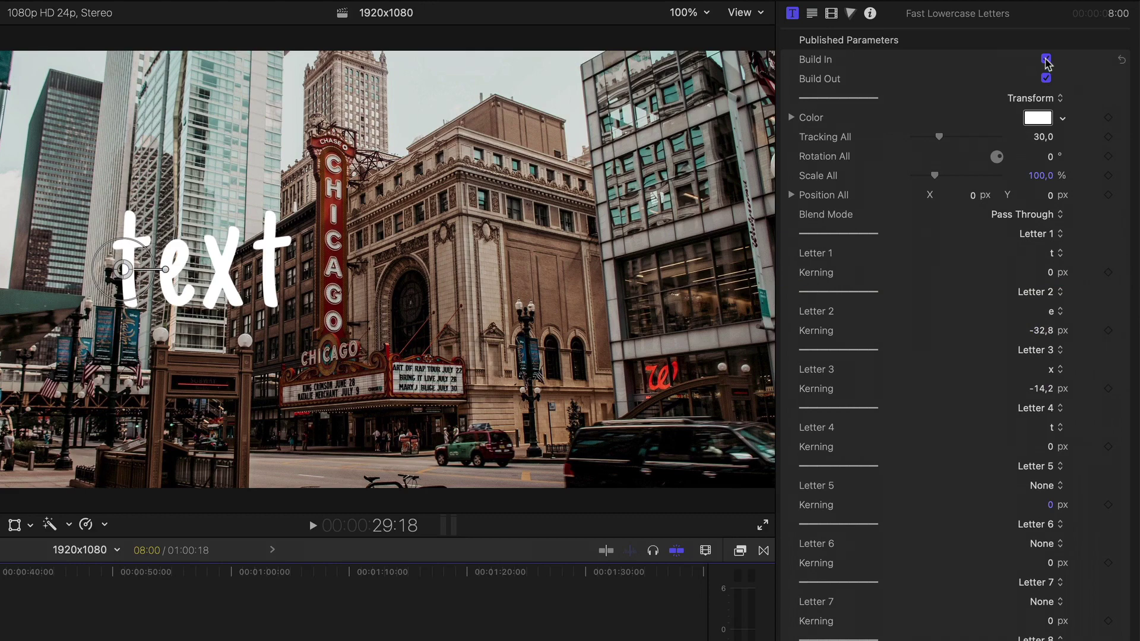
# Turn off Build Out for the title, keep Build In on, and change the lettering color to yellow.
pyautogui.click(1046, 60)
pyautogui.click(1038, 117)
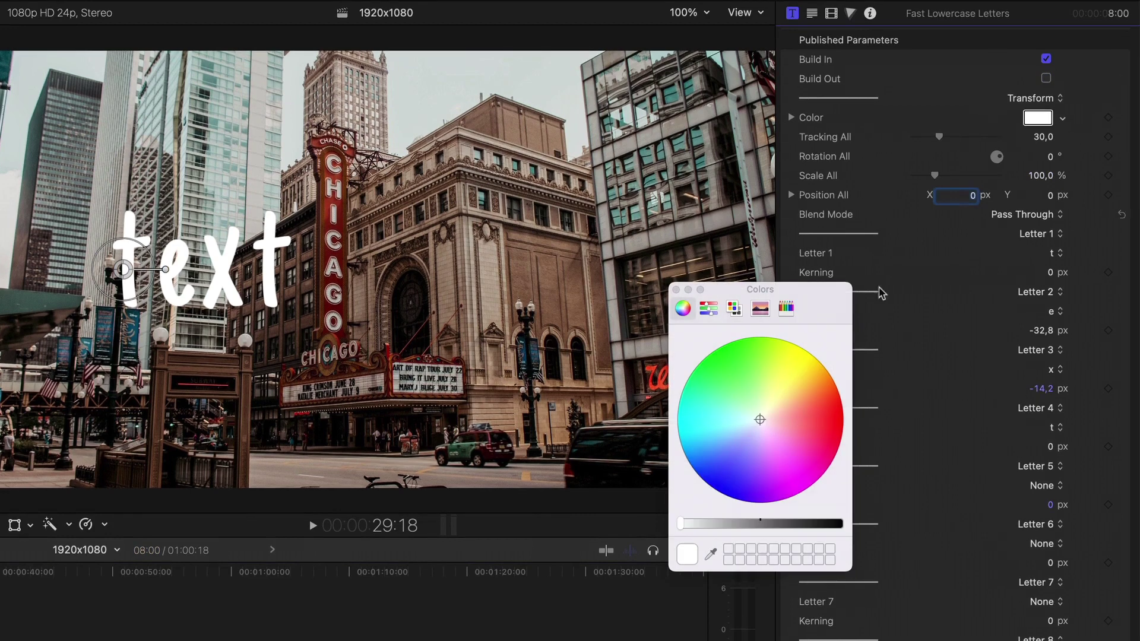
pyautogui.click(801, 372)
pyautogui.click(677, 290)
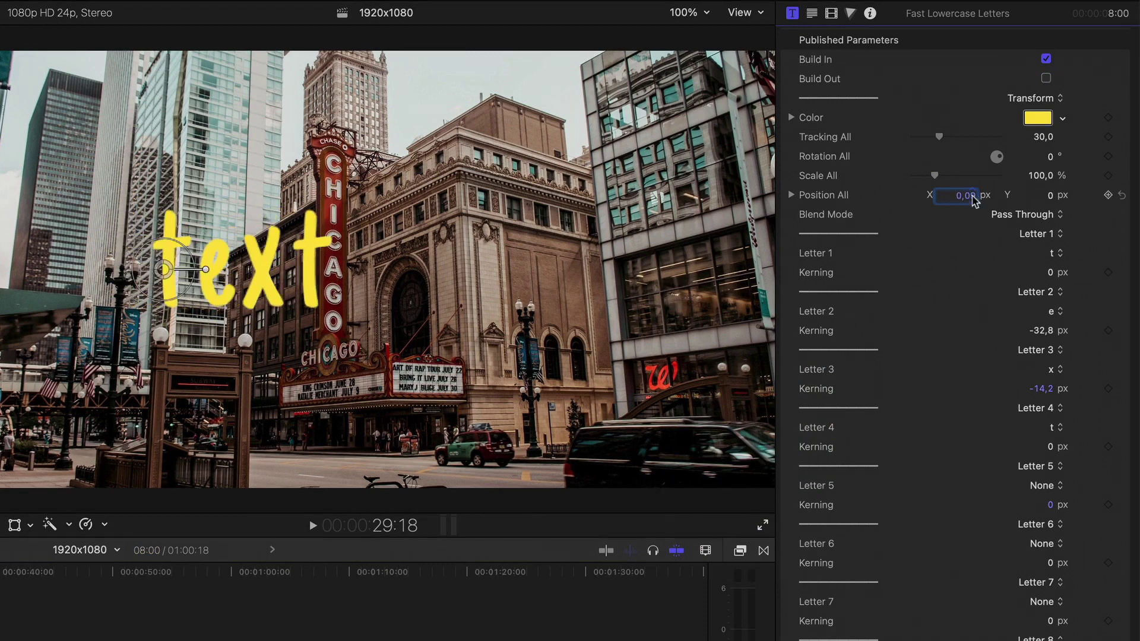
# Set the title's blend mode to Normal and enable its drop shadow with increased opacity, blur and distance.
pyautogui.click(1025, 215)
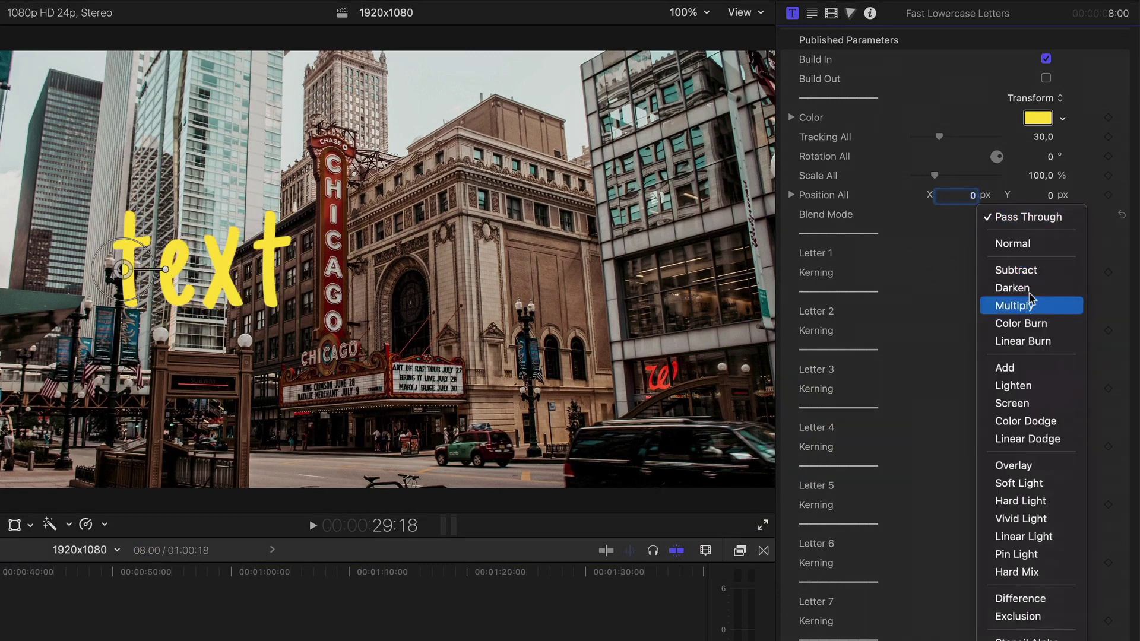
pyautogui.click(1009, 368)
pyautogui.scroll(-5, 1027, 368)
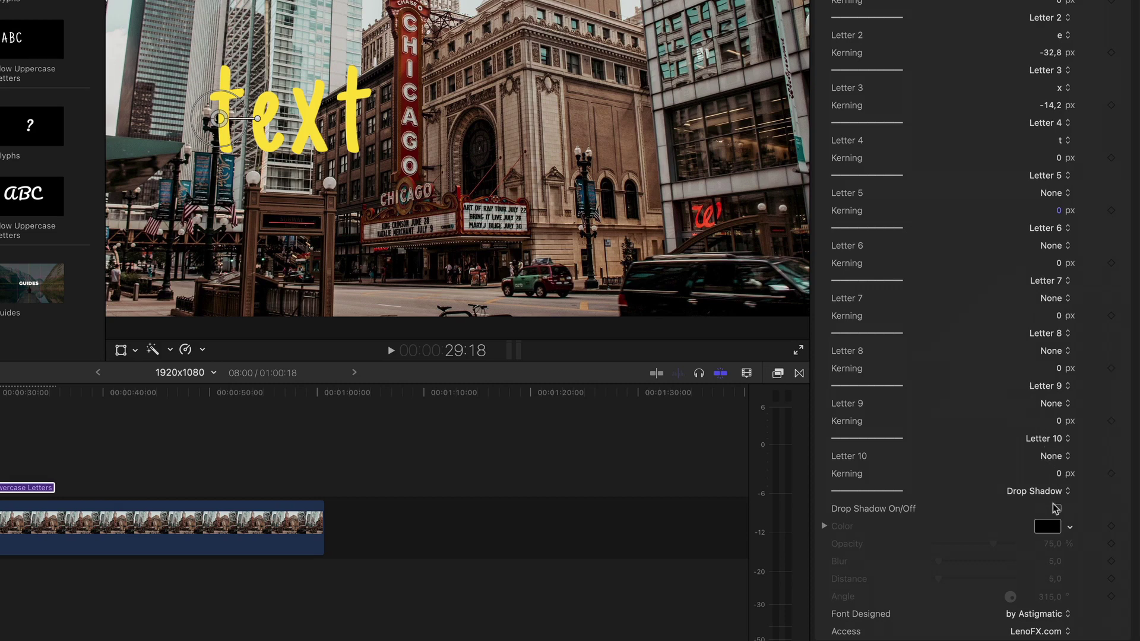
pyautogui.click(1056, 508)
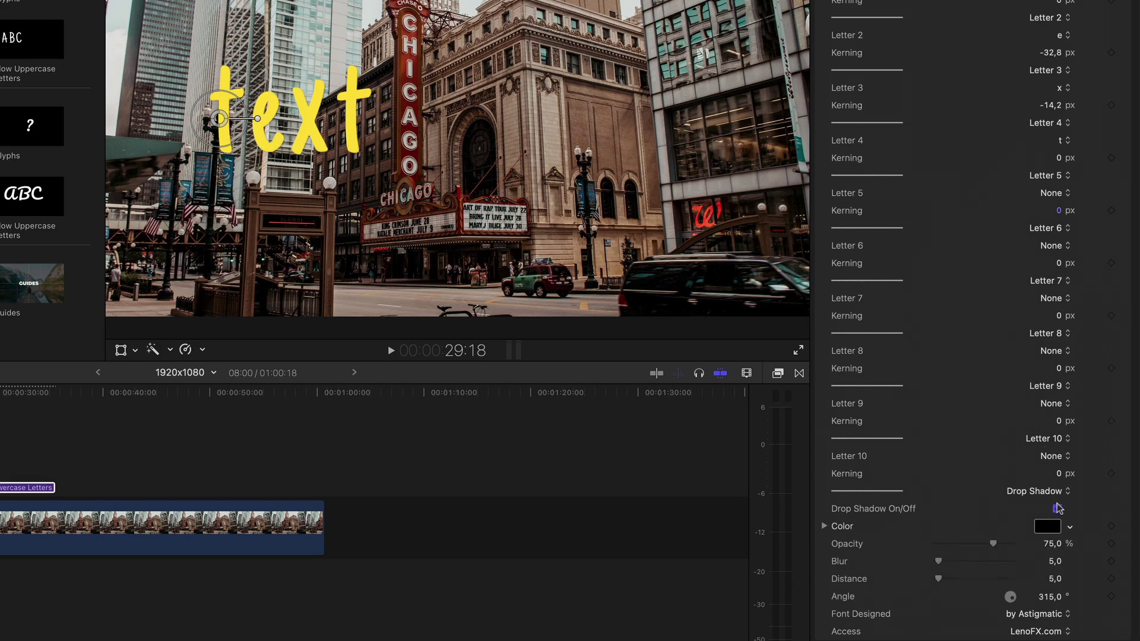
pyautogui.moveTo(993, 543); pyautogui.dragTo(1013, 544)
pyautogui.moveTo(938, 561); pyautogui.dragTo(945, 561)
pyautogui.moveTo(939, 579); pyautogui.dragTo(956, 562)
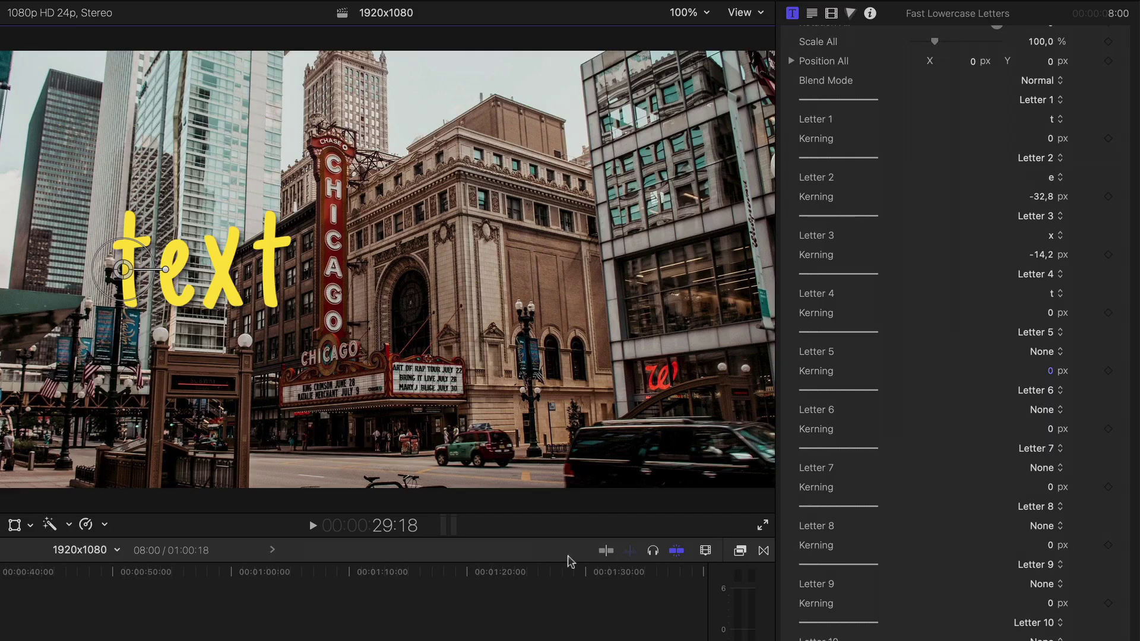
# Move the word toward the middle of the frame, try enlarging and rotating it, and undo that scaling and rotation.
pyautogui.moveTo(125, 281); pyautogui.dragTo(217, 265)
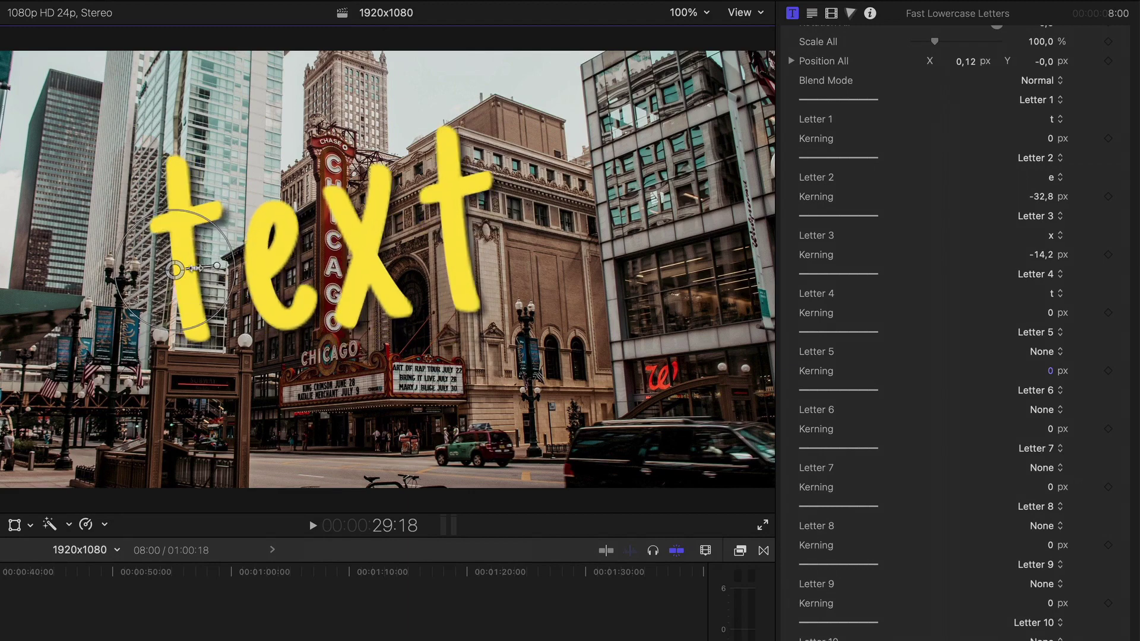
pyautogui.press('super+z')
pyautogui.press('super+z')
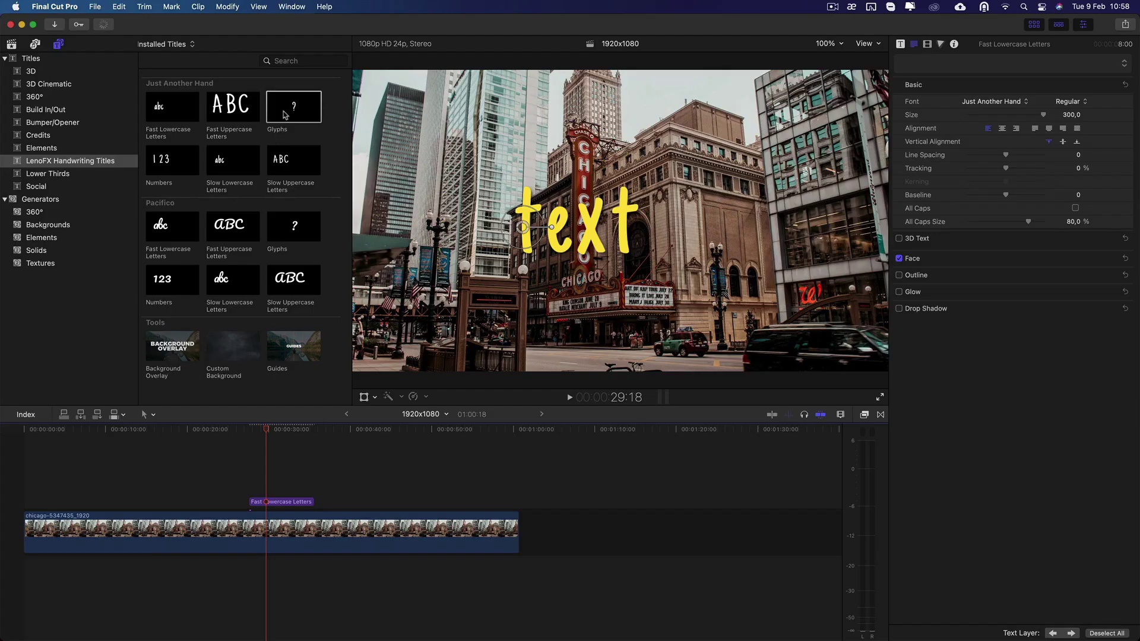
# Add a Just Another Hand Glyphs title set to #, place it directly before the word, and adjust its drop shadow blur.
pyautogui.moveTo(283, 113); pyautogui.dragTo(257, 476)
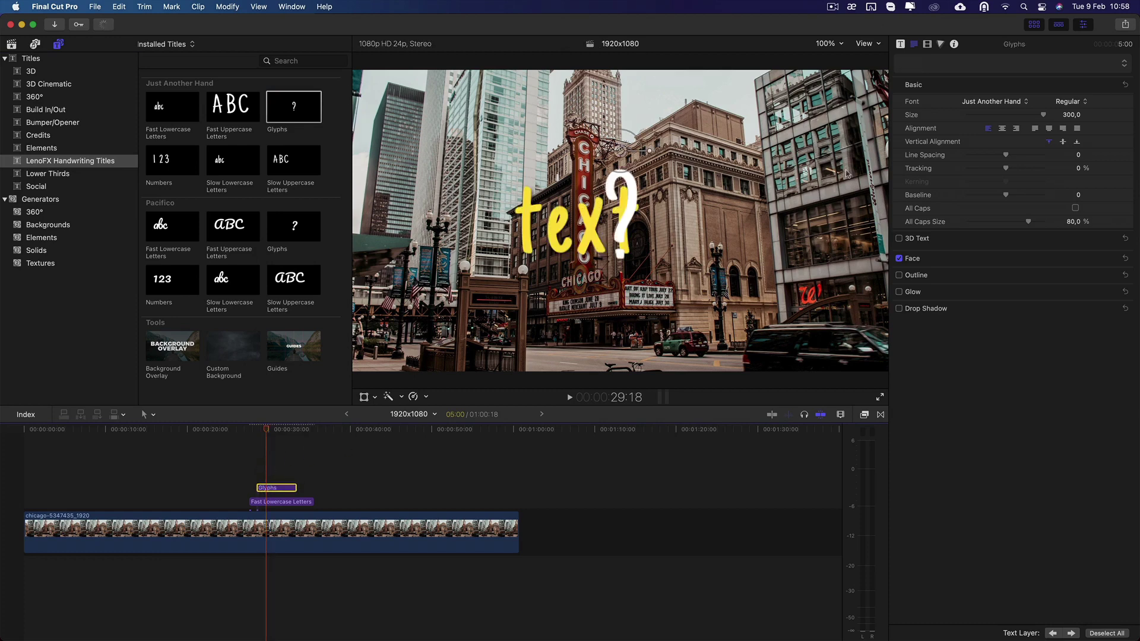
pyautogui.click(900, 45)
pyautogui.click(1076, 115)
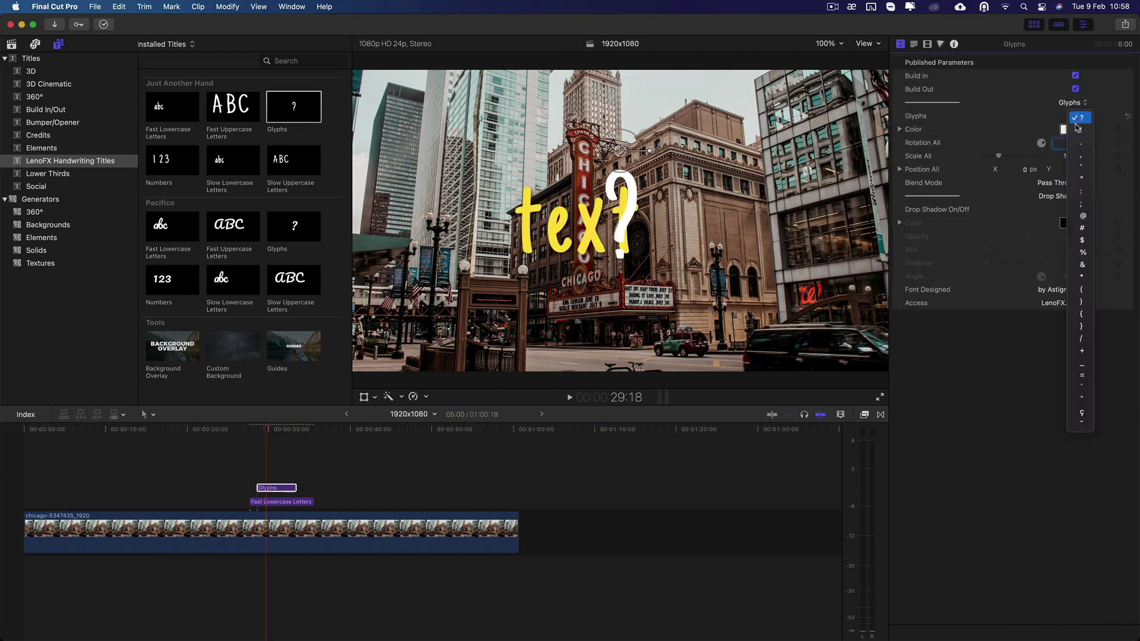
pyautogui.click(1080, 242)
pyautogui.moveTo(619, 151); pyautogui.dragTo(501, 159)
pyautogui.moveTo(987, 250); pyautogui.dragTo(990, 253)
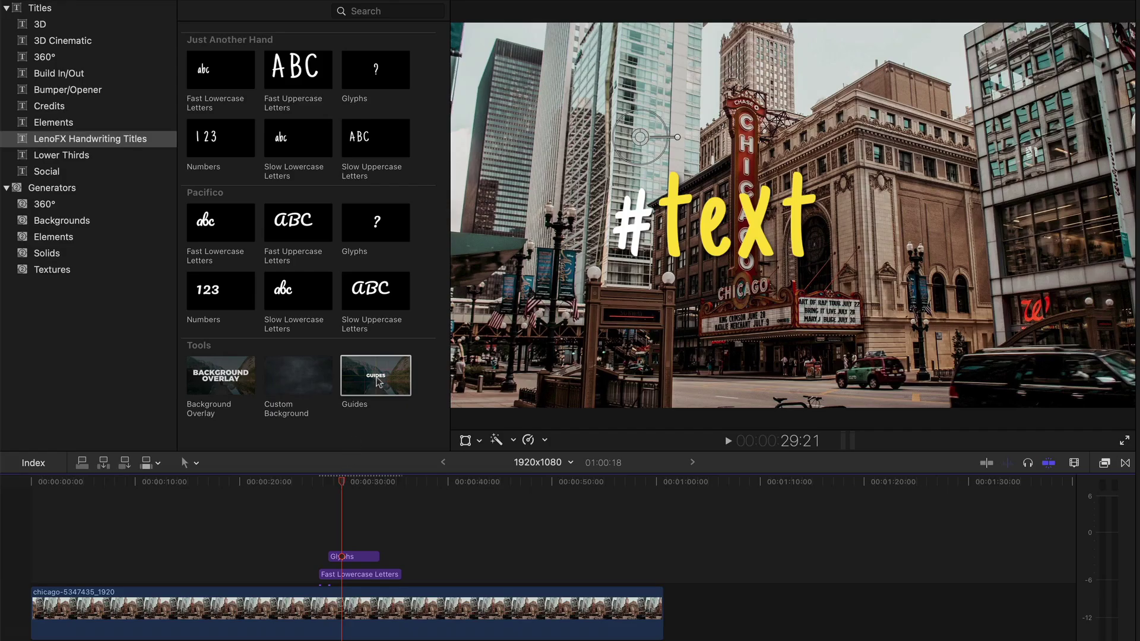
# Center the word and the # symbol in the frame using a temporary Guides title, and delete the guides.
pyautogui.moveTo(378, 382); pyautogui.dragTo(321, 515)
pyautogui.click(364, 571)
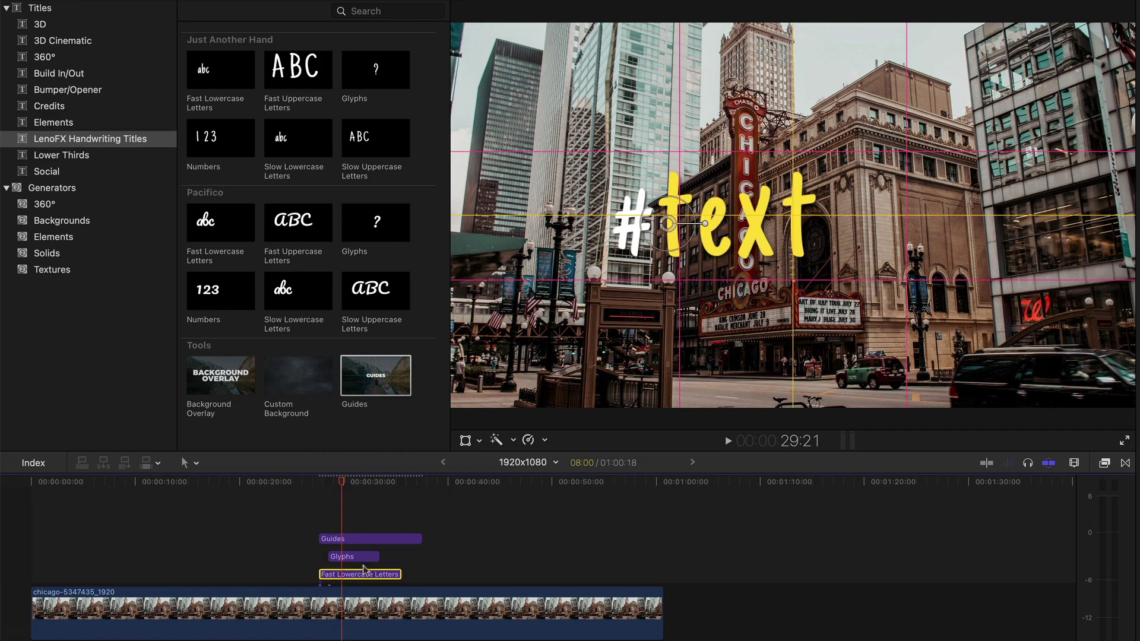
pyautogui.moveTo(668, 224); pyautogui.dragTo(730, 219)
pyautogui.click(354, 556)
pyautogui.moveTo(633, 221); pyautogui.dragTo(748, 217)
pyautogui.click(359, 574)
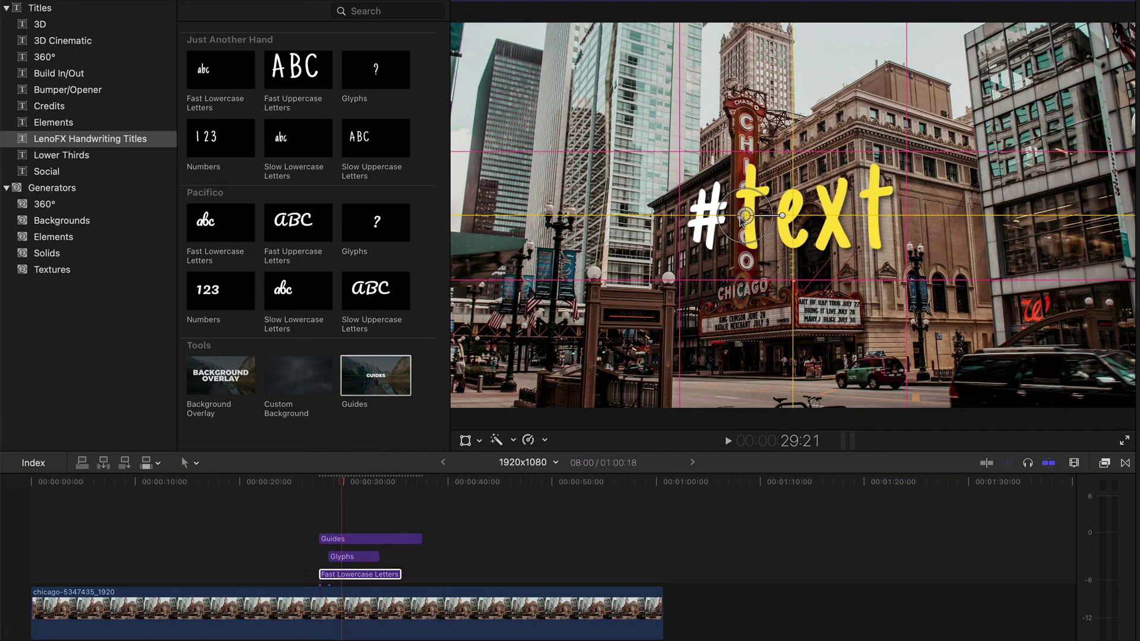
pyautogui.click(336, 538)
pyautogui.press('Delete')
# Add the Custom Background title beneath the word and # titles and display them together around 31:06.
pyautogui.moveTo(294, 387); pyautogui.dragTo(400, 574)
pyautogui.moveTo(347, 482); pyautogui.dragTo(356, 485)
pyautogui.click(367, 576)
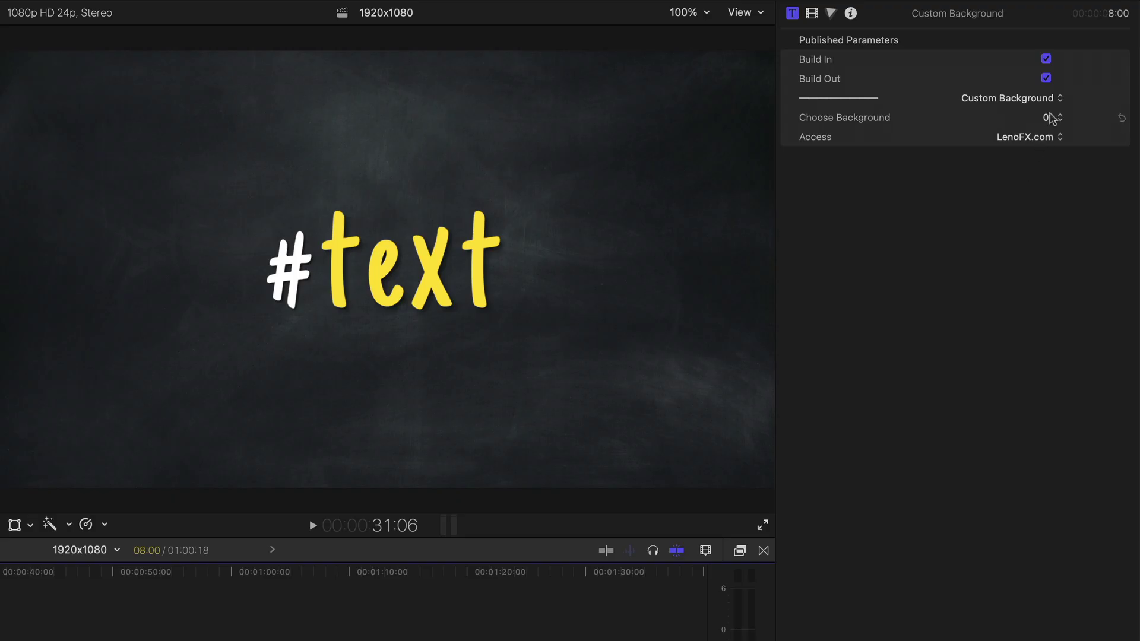
# Cycle the custom background through options 02, 03, 04 and back to 01, and delete it from the timeline.
pyautogui.click(1049, 118)
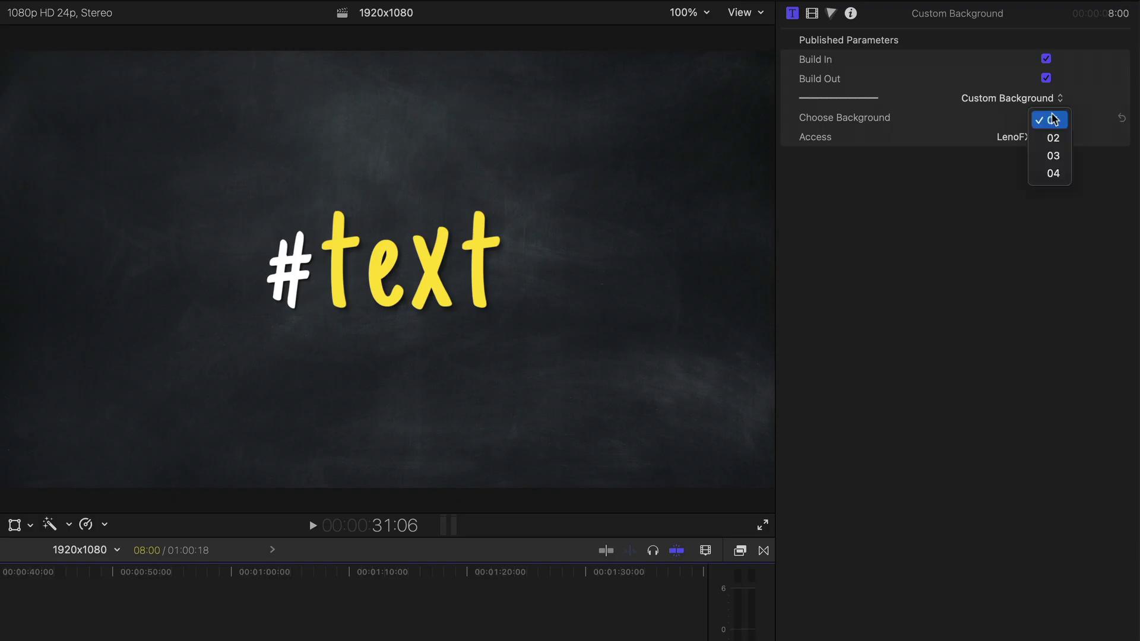
pyautogui.click(1053, 138)
pyautogui.click(1054, 121)
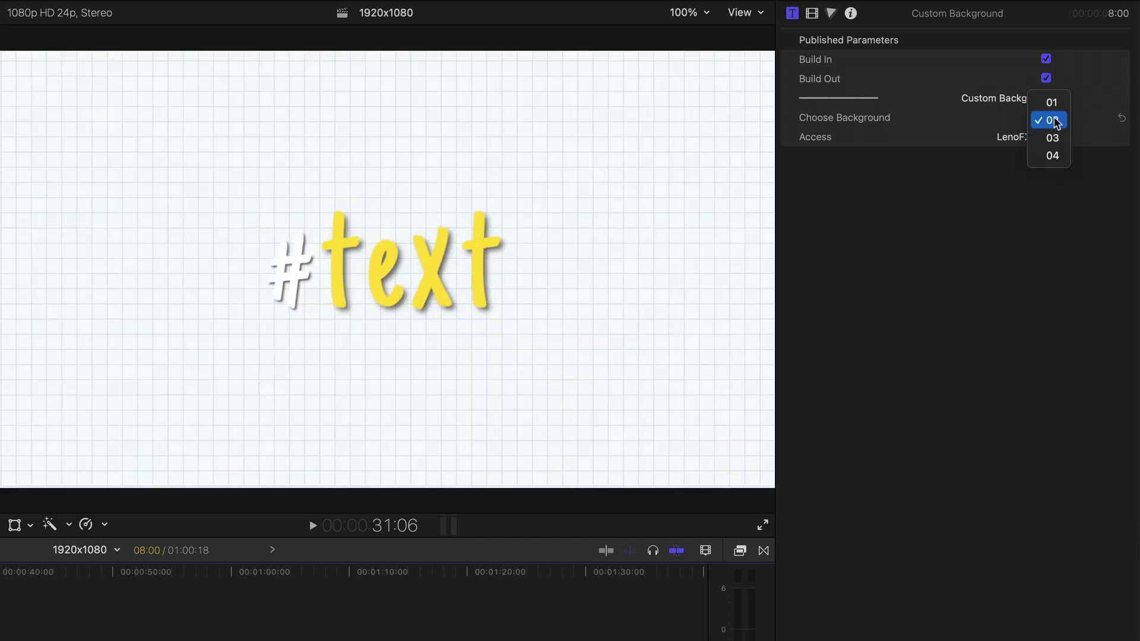
pyautogui.click(1052, 138)
pyautogui.click(1050, 118)
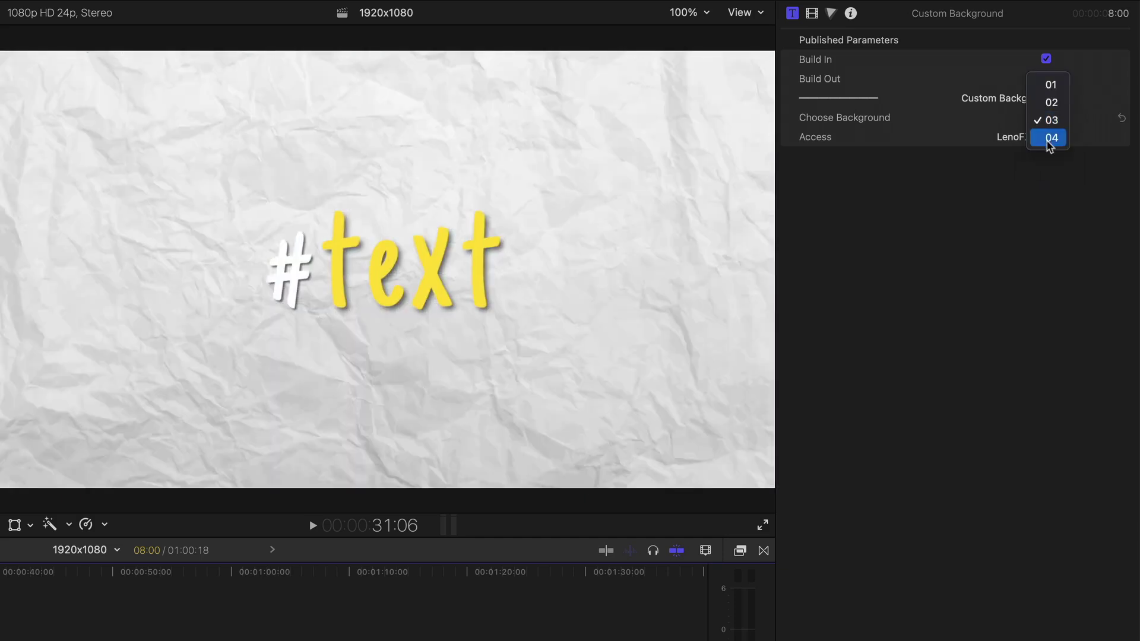
pyautogui.click(1052, 137)
pyautogui.click(1051, 118)
pyautogui.click(1046, 70)
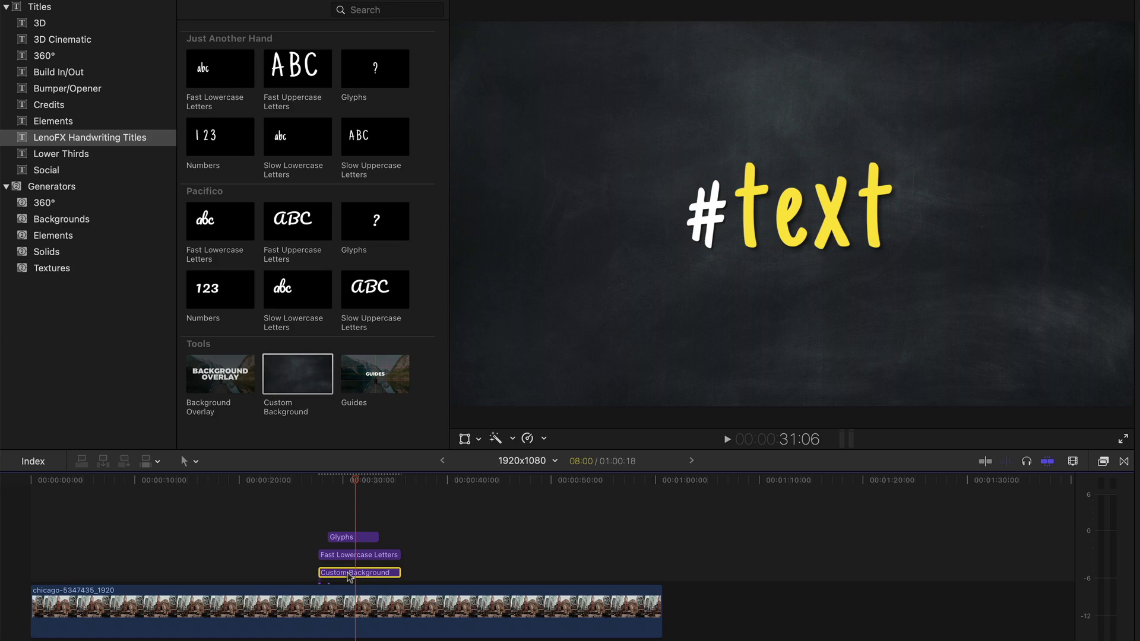
pyautogui.press('Delete')
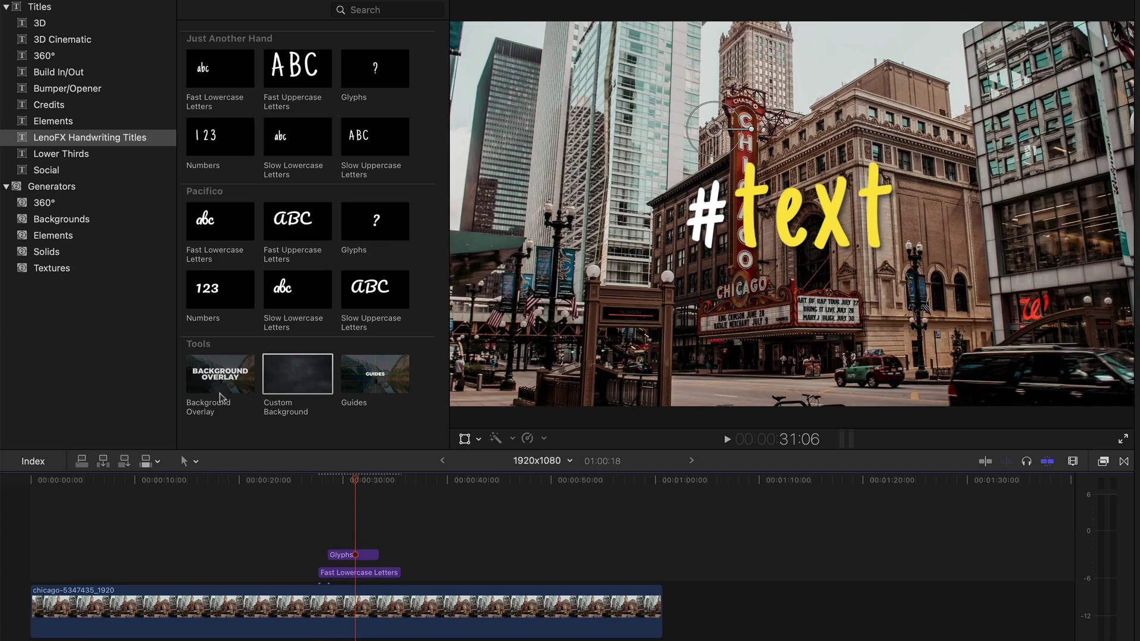
# Add the Background Overlay title beneath the lettering and raise its Solid Opacity to 75.68%.
pyautogui.moveTo(220, 396); pyautogui.dragTo(399, 571)
pyautogui.press('super+4')
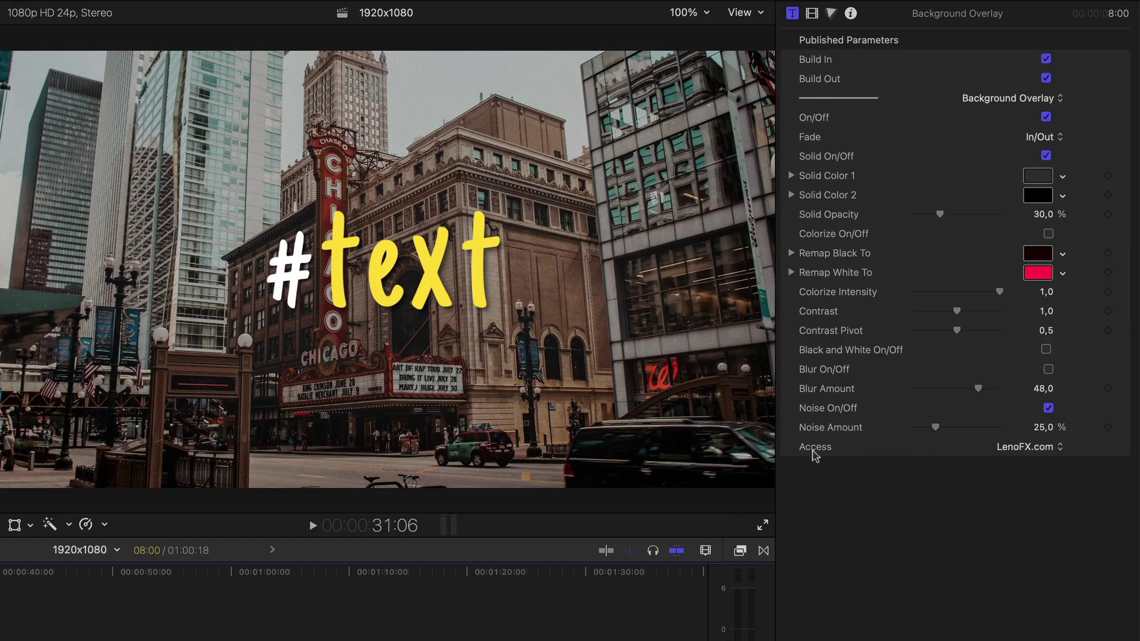
pyautogui.moveTo(954, 216); pyautogui.dragTo(980, 214)
# Change the overlay's two solid colors to dark blue shades and set its Solid Opacity to 84.09%.
pyautogui.click(1030, 178)
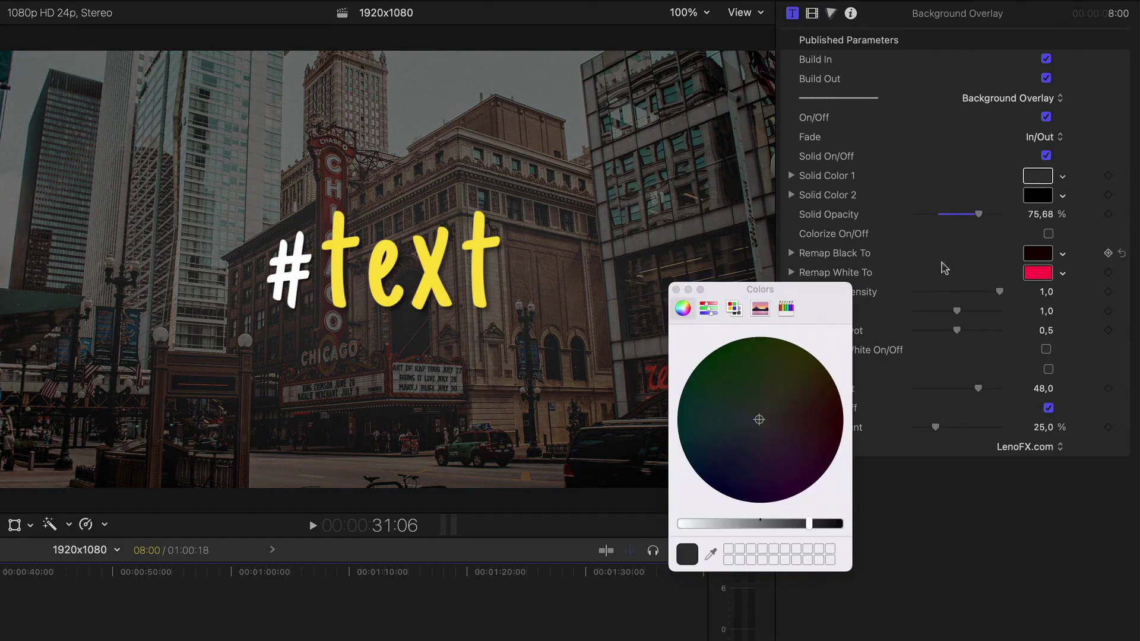
pyautogui.click(787, 308)
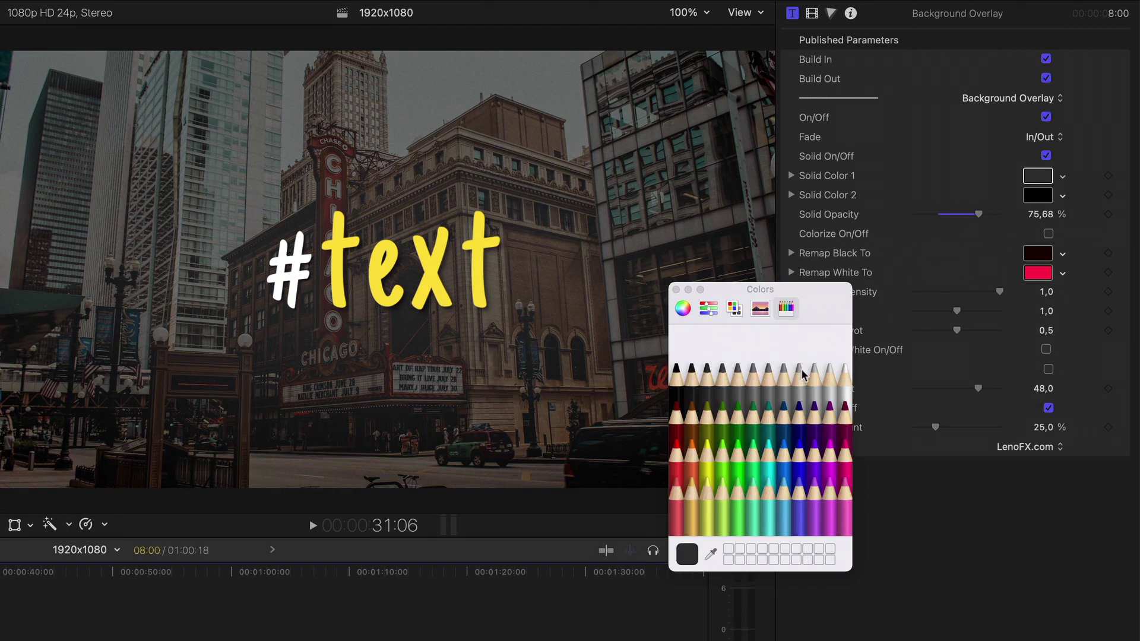
pyautogui.click(784, 418)
pyautogui.click(682, 308)
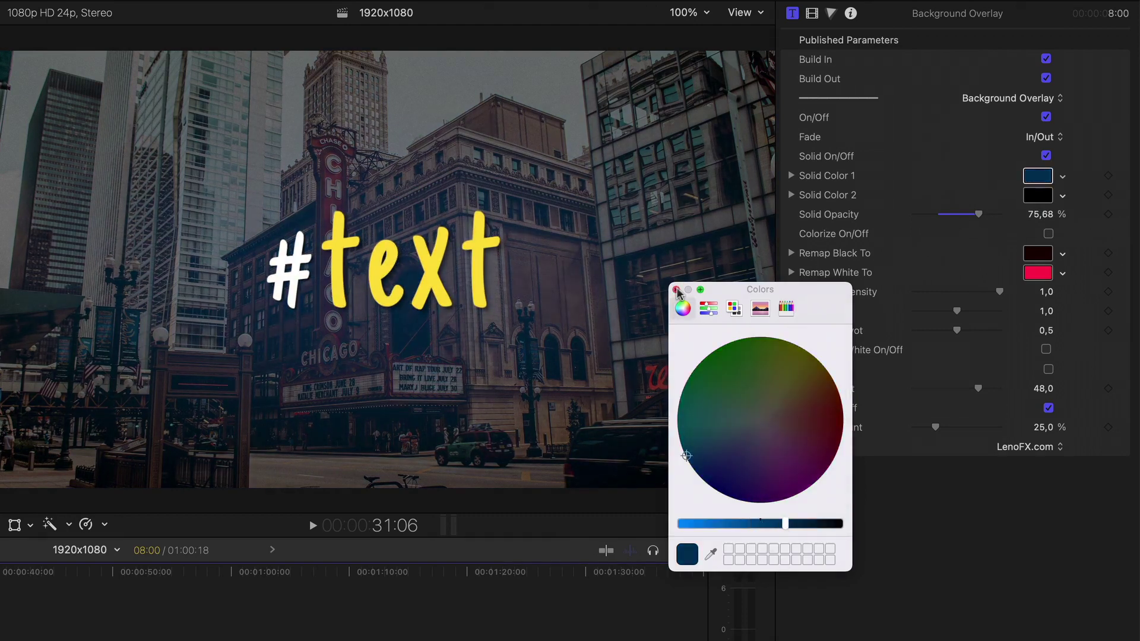
pyautogui.click(676, 290)
pyautogui.moveTo(979, 214); pyautogui.dragTo(990, 216)
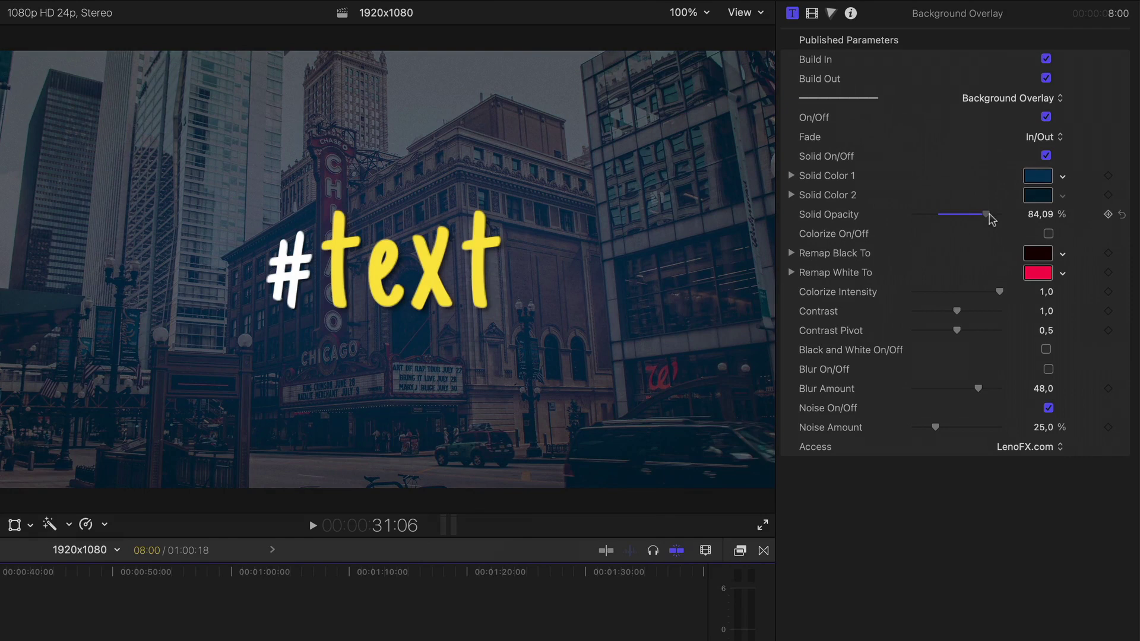
# Set the overlay's Contrast to 1.17 and enable Blur, leaving Colorize off after trying it.
pyautogui.click(1048, 233)
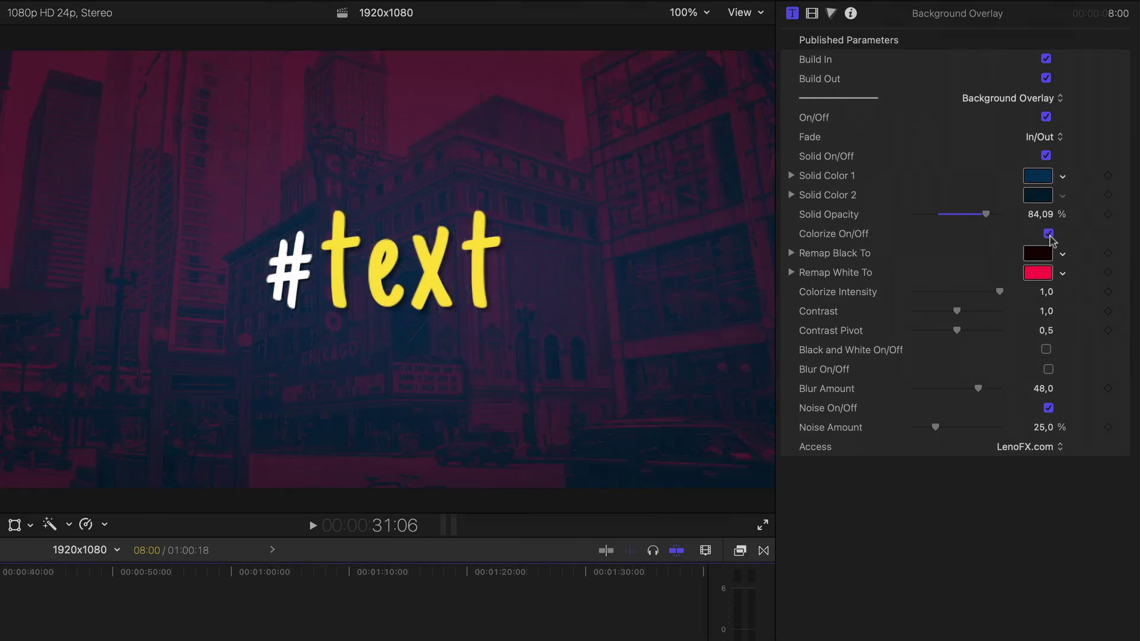
pyautogui.click(1048, 233)
pyautogui.moveTo(957, 312); pyautogui.dragTo(973, 318)
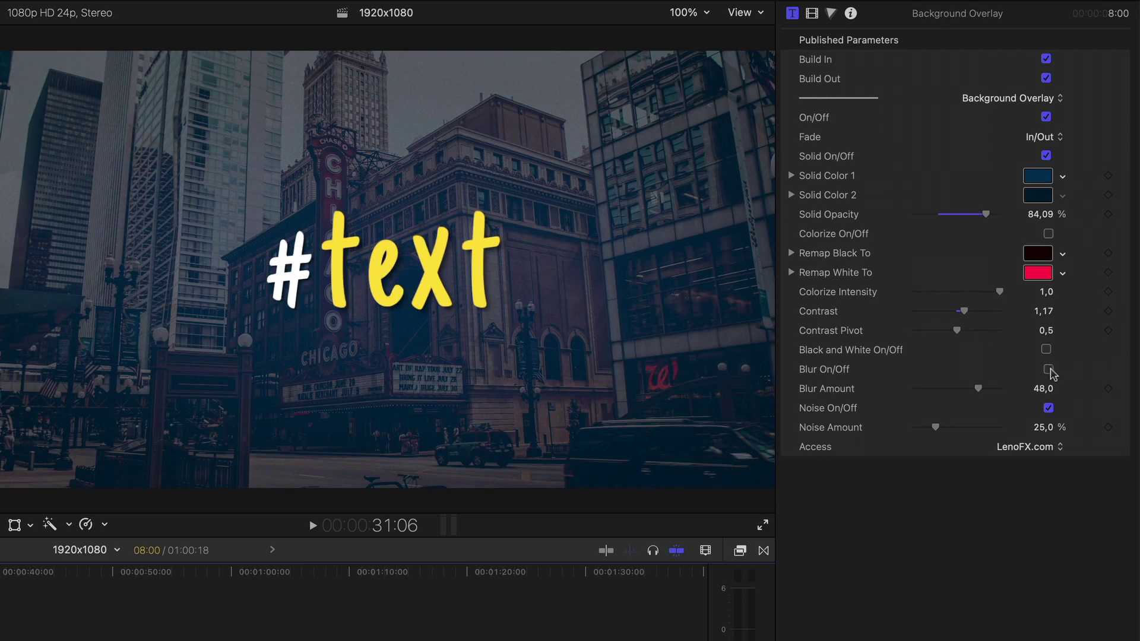
pyautogui.click(1048, 369)
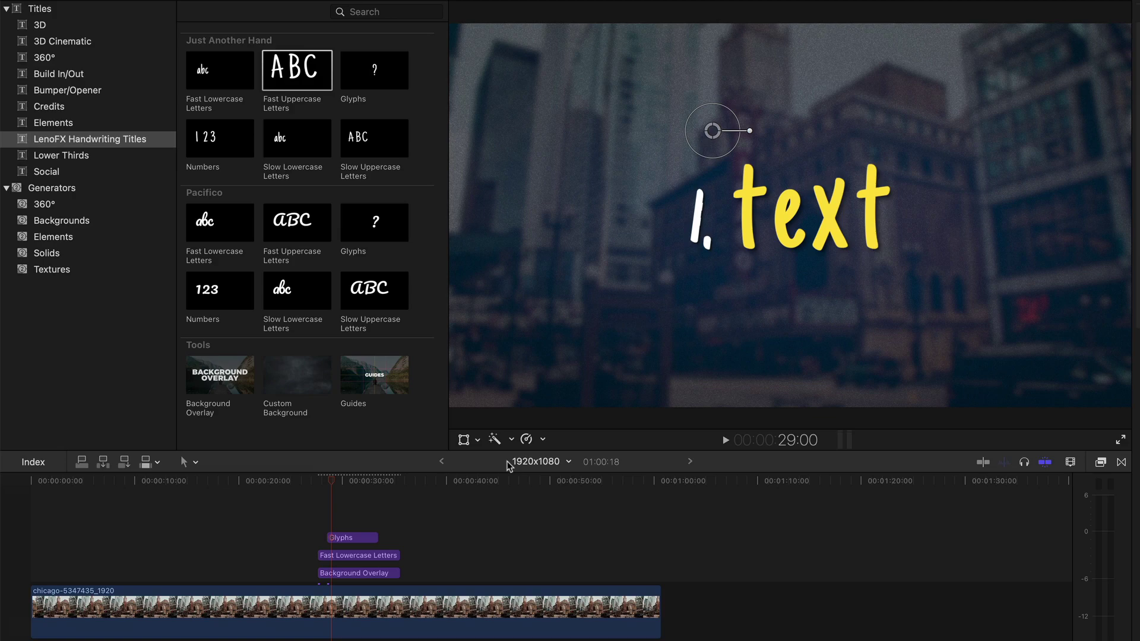
# Extend the Background Overlay clip to about the 41-second mark and stagger the titles so the # starts before the word.
pyautogui.click(394, 573)
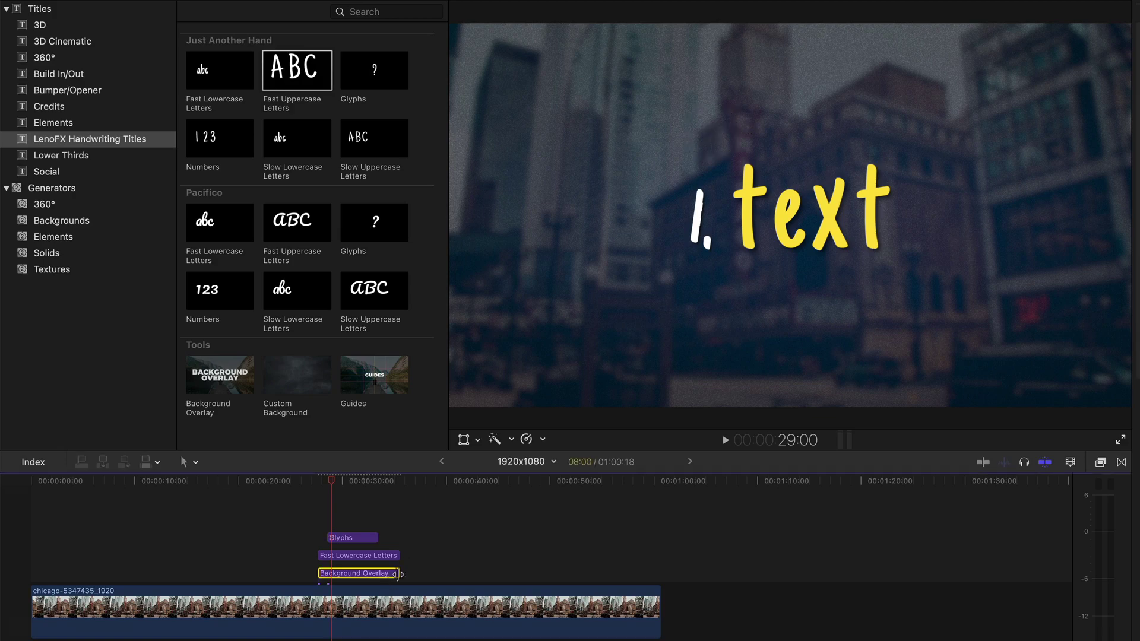
pyautogui.moveTo(399, 573); pyautogui.dragTo(457, 573)
pyautogui.moveTo(360, 540)
pyautogui.mouseDown()
pyautogui.moveTo(351, 563)
pyautogui.moveTo(372, 539)
pyautogui.mouseUp()
# Play the sequence from the start of the overlay to check the timing of the handwriting animation.
pyautogui.click(317, 482)
pyautogui.press('space')
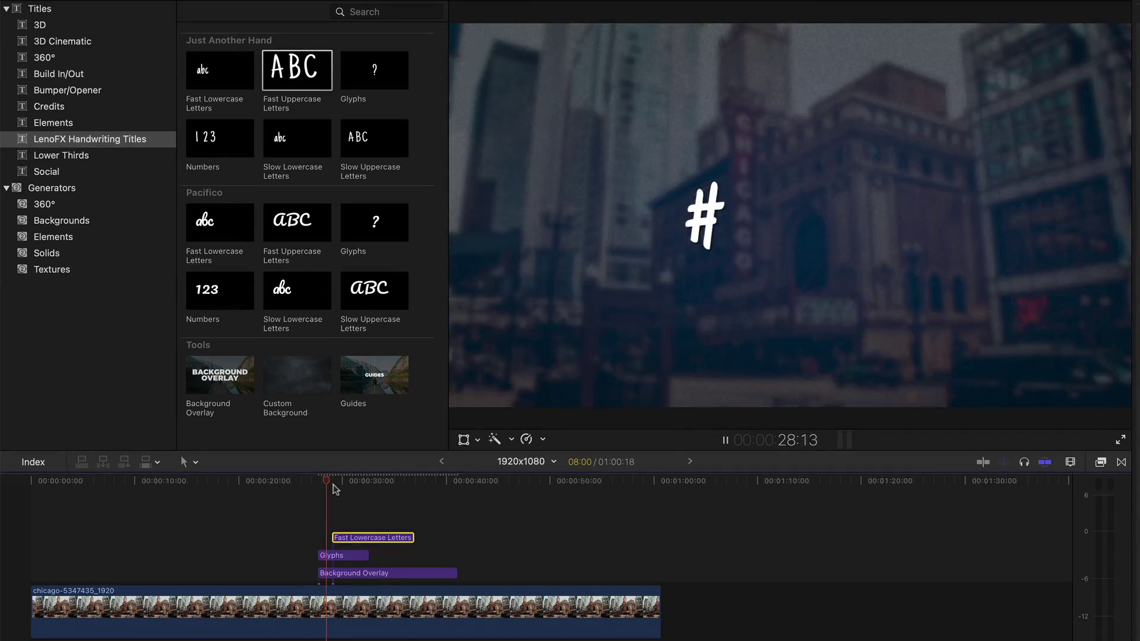
pyautogui.press('space')
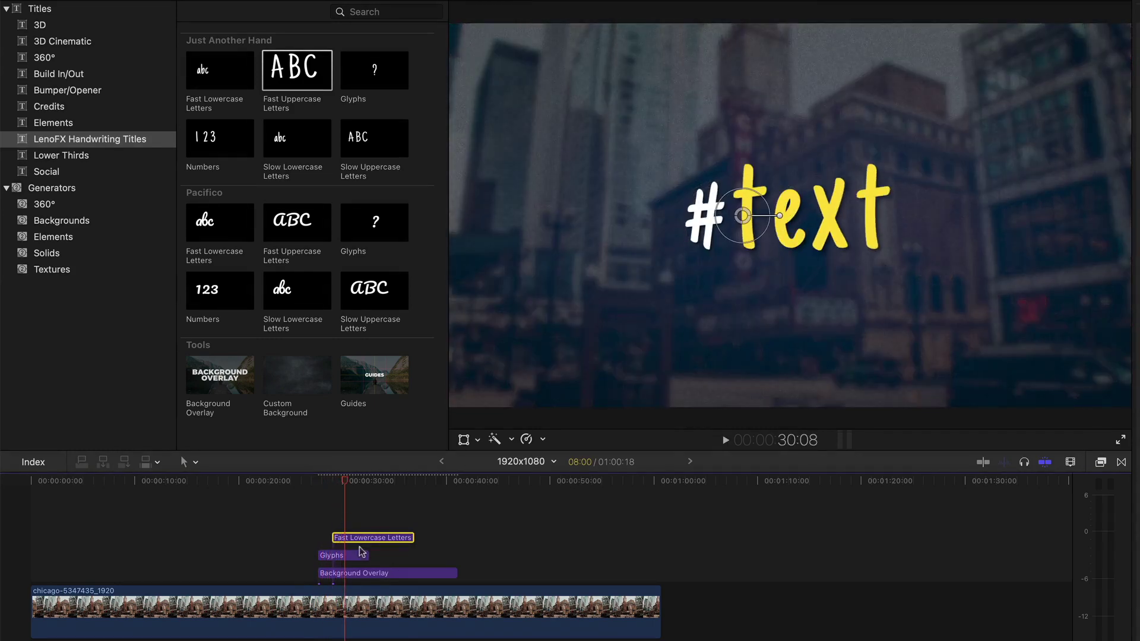
# Extend the # title to the word title's end and place a time-aligned copy of the word title directly after "text".
pyautogui.moveTo(367, 556); pyautogui.dragTo(414, 555)
pyautogui.press('super+v')
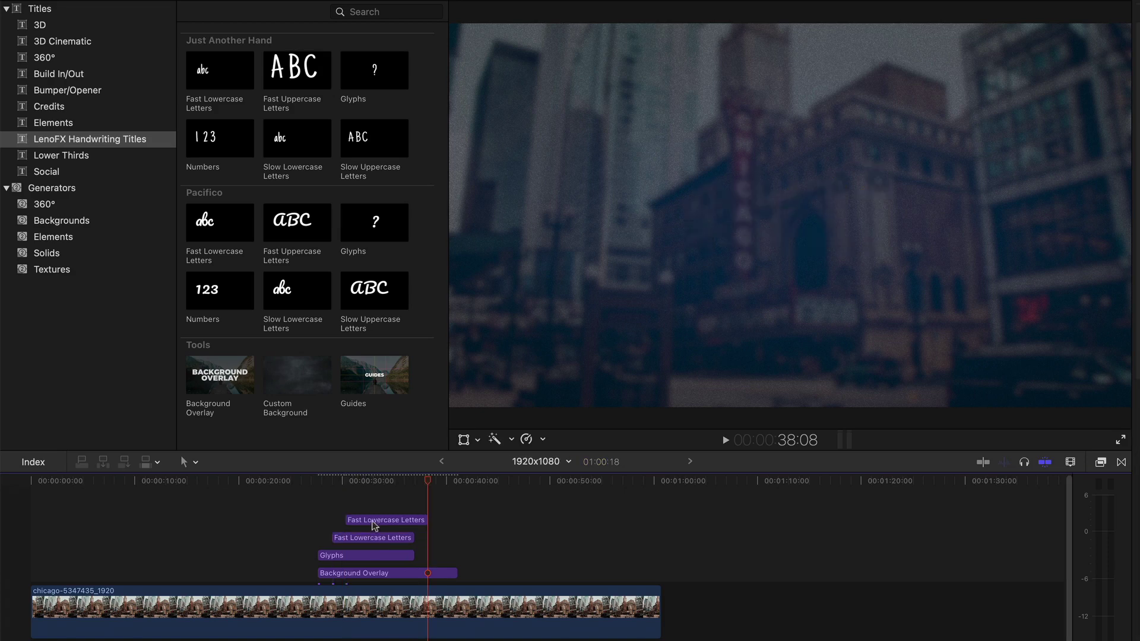
pyautogui.moveTo(374, 525); pyautogui.dragTo(361, 524)
pyautogui.click(353, 484)
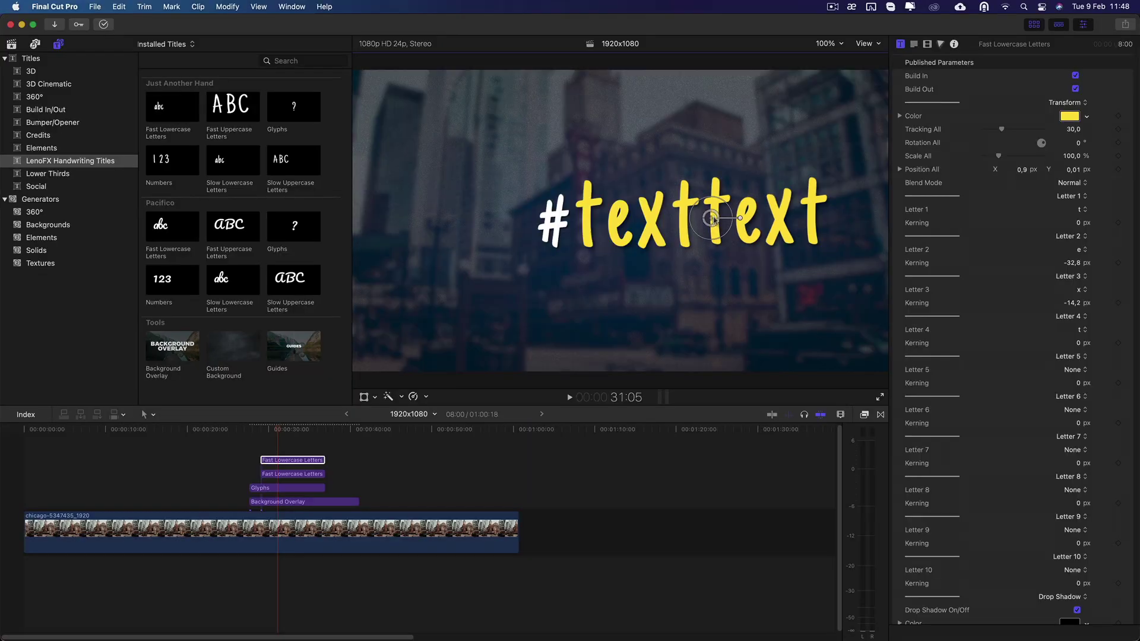
pyautogui.moveTo(712, 218); pyautogui.dragTo(715, 220)
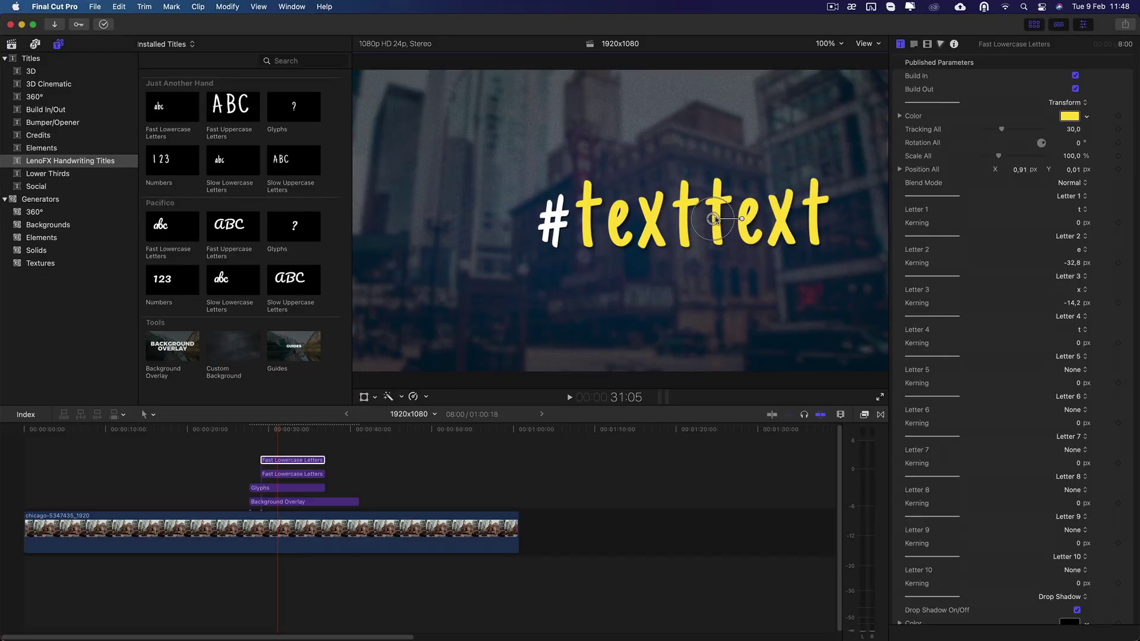
# Set the copied title's letters to u, r, e and None, and adjust the kerning of Letter 2 and Letter 3 for even spacing.
pyautogui.click(1079, 210)
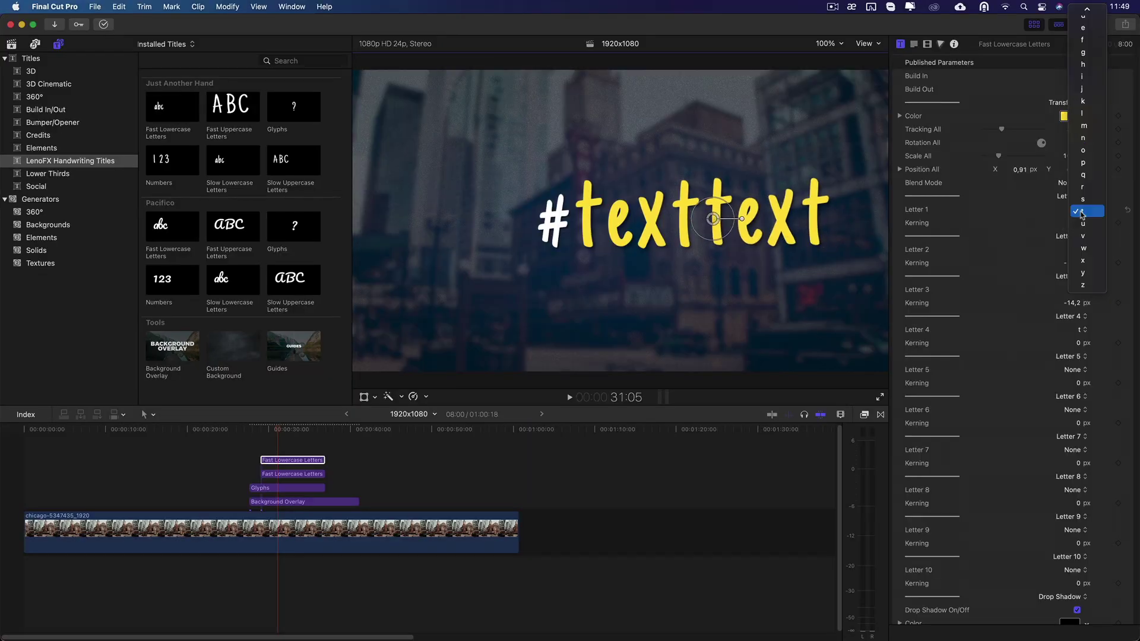
pyautogui.click(1080, 223)
pyautogui.click(1079, 251)
pyautogui.click(1081, 413)
pyautogui.click(1082, 290)
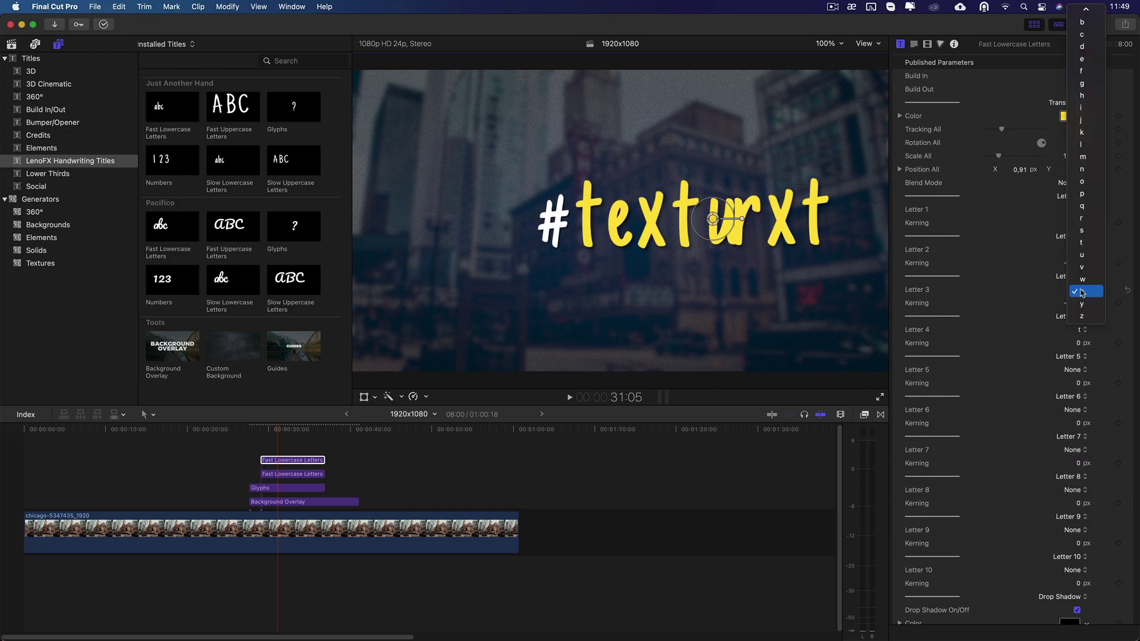
pyautogui.click(1082, 59)
pyautogui.click(1082, 329)
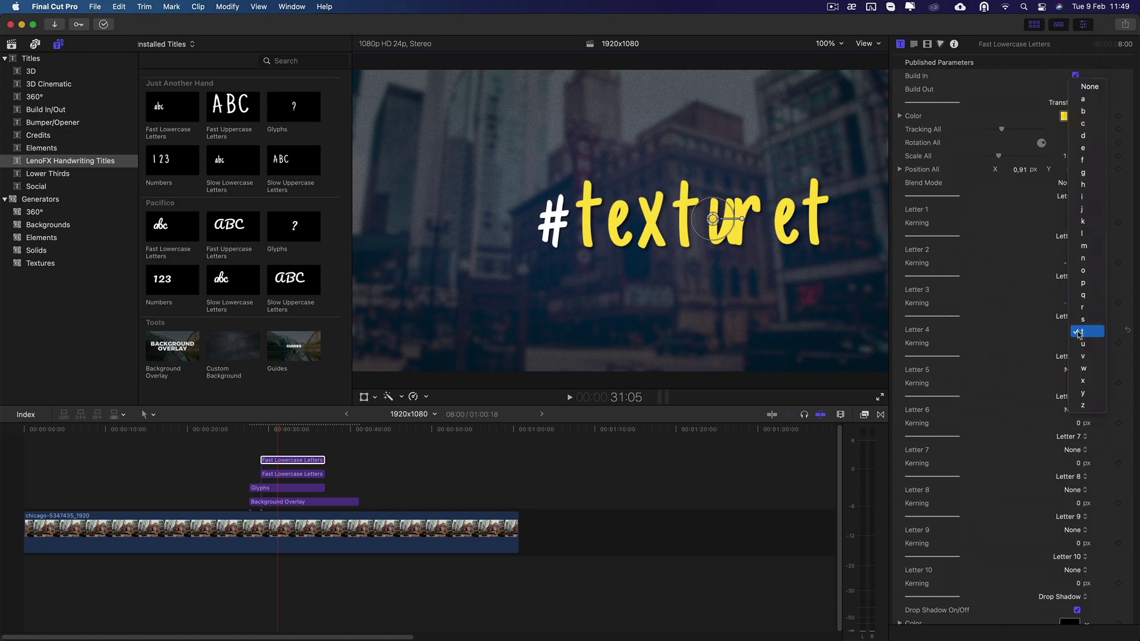
pyautogui.click(1078, 89)
pyautogui.moveTo(1072, 262); pyautogui.dragTo(1073, 220)
pyautogui.moveTo(1071, 303); pyautogui.dragTo(1063, 262)
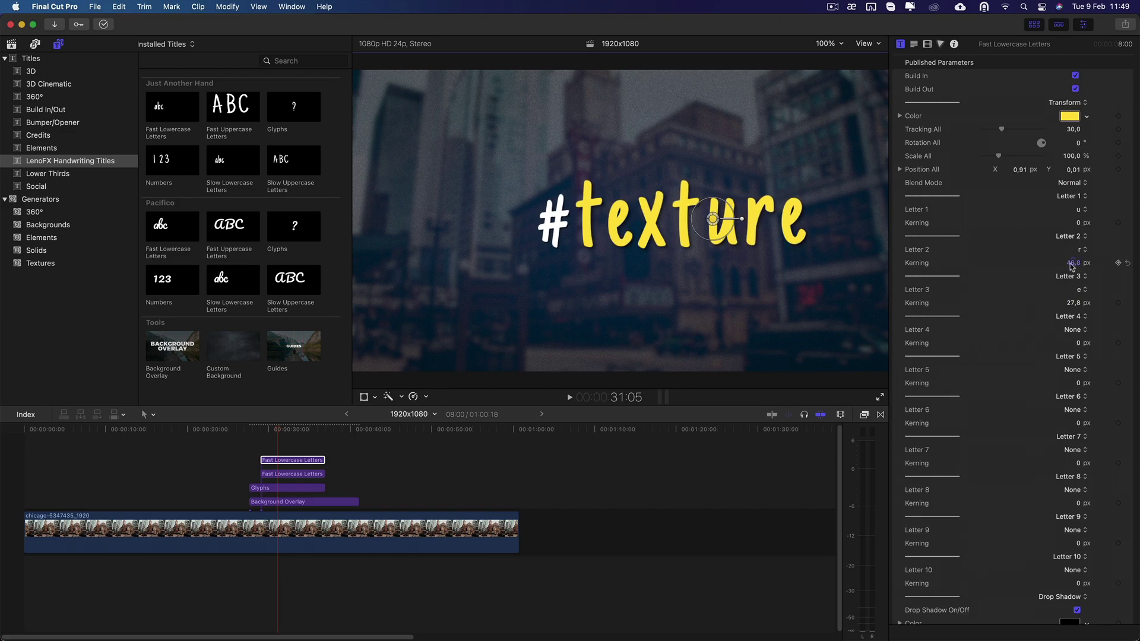
# Combine the # title and both lowercase word titles into a single compound clip.
pyautogui.moveTo(334, 456); pyautogui.dragTo(285, 489)
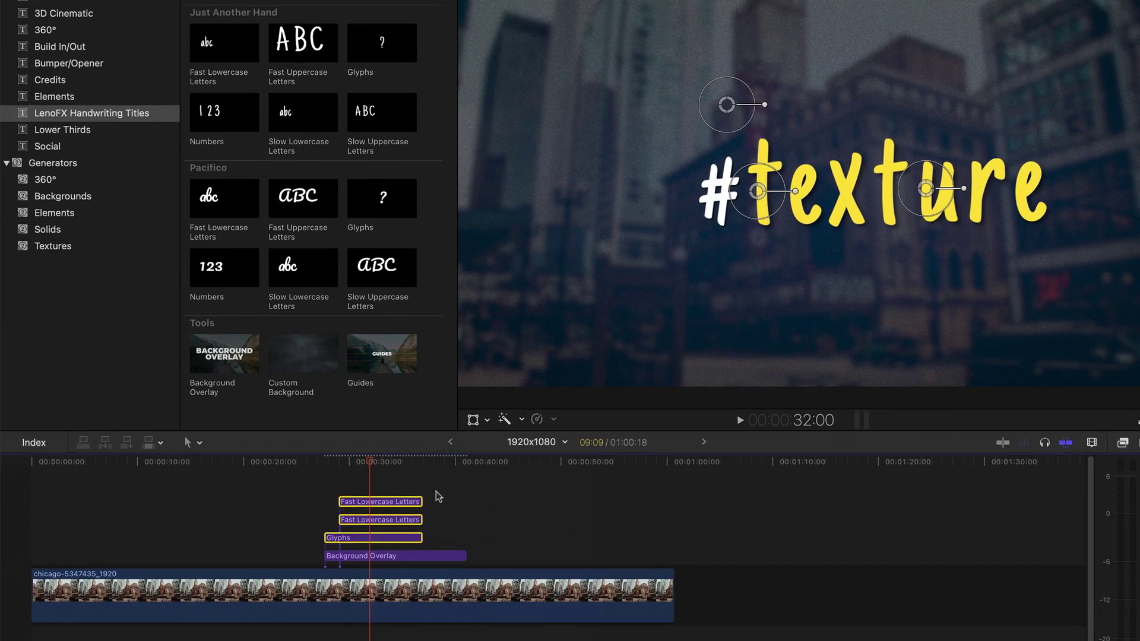
pyautogui.moveTo(336, 455); pyautogui.dragTo(312, 483)
pyautogui.moveTo(405, 532); pyautogui.dragTo(405, 533)
pyautogui.rightClick(406, 533)
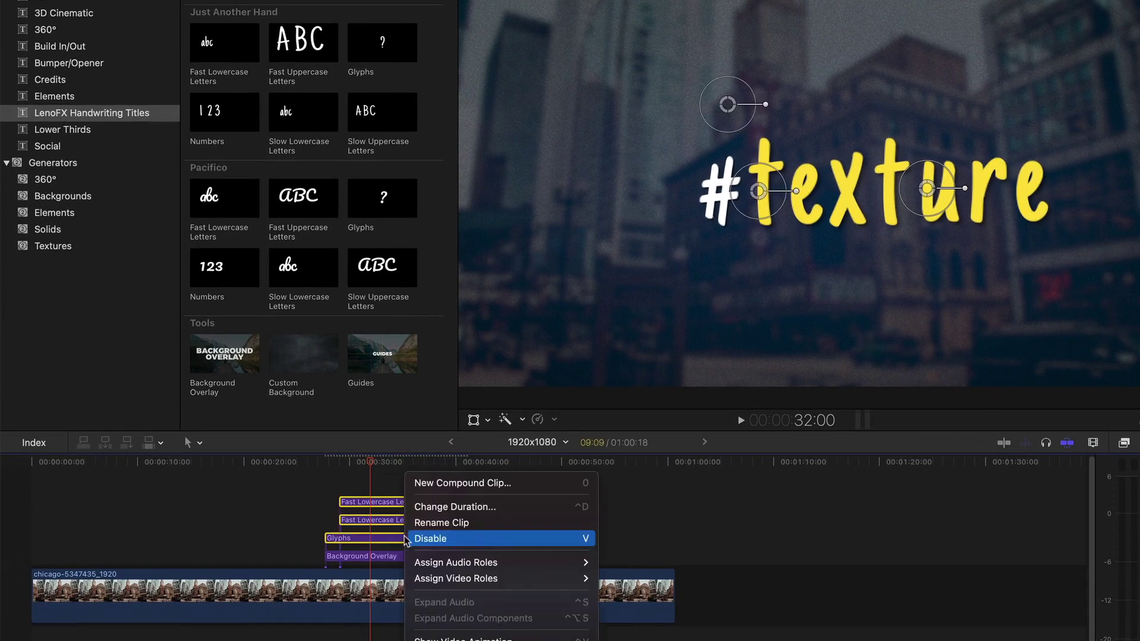
pyautogui.click(432, 486)
pyautogui.click(931, 367)
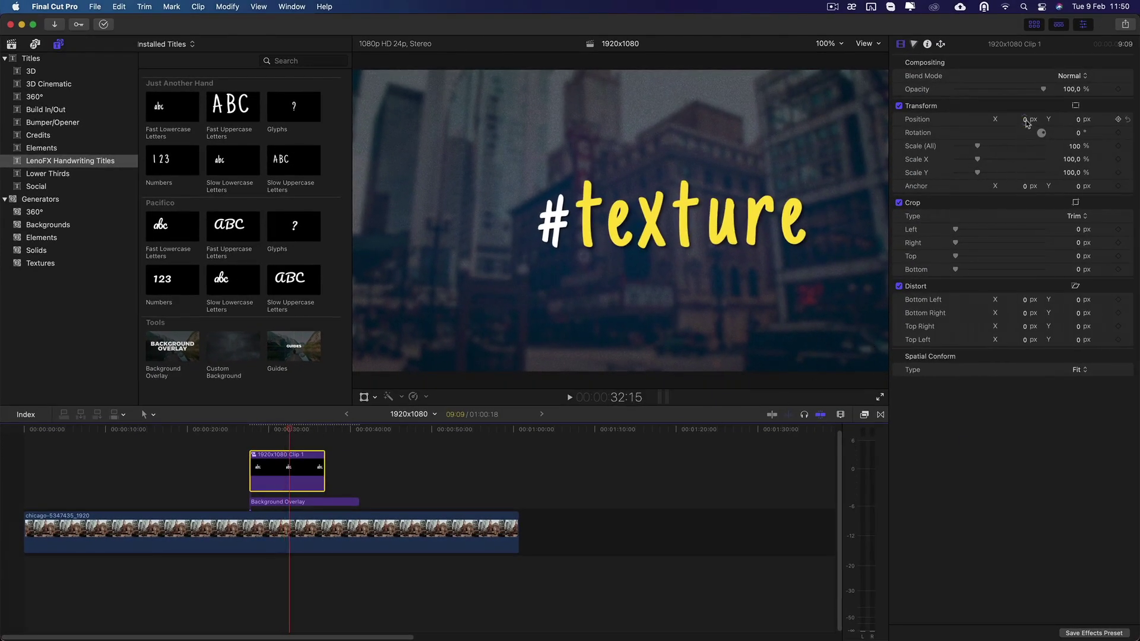
# Add the Guides title above the compound clip and shift the clip's Position X to -225.4 px to centre the text.
pyautogui.moveTo(1026, 122); pyautogui.dragTo(368, 260)
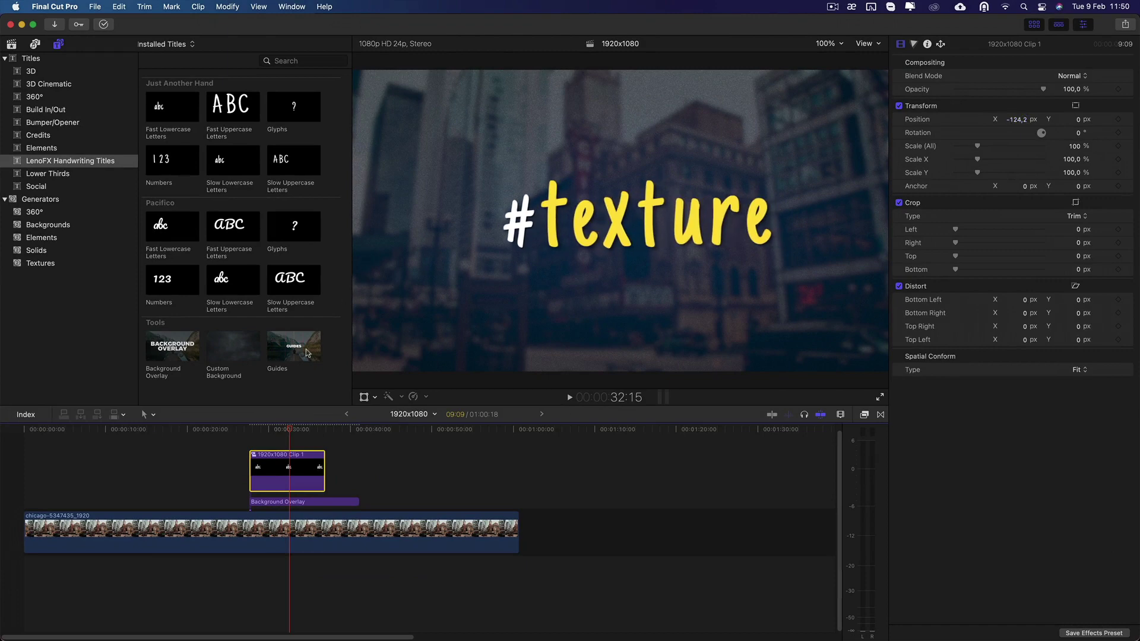
pyautogui.moveTo(307, 353); pyautogui.dragTo(261, 442)
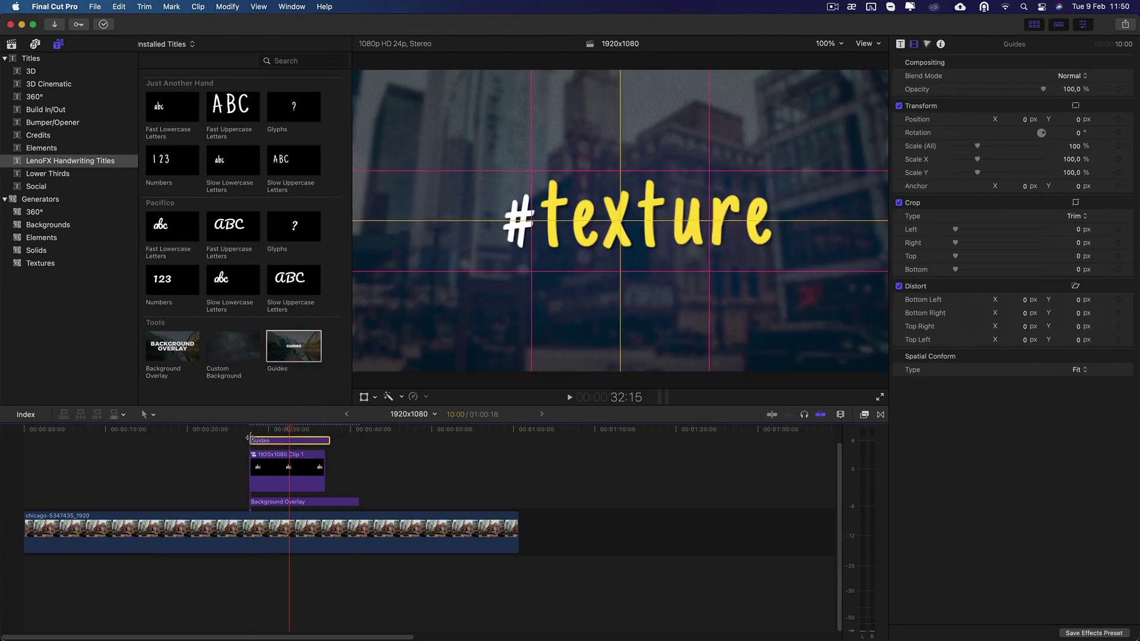
pyautogui.click(270, 466)
pyautogui.moveTo(1017, 119); pyautogui.dragTo(957, 120)
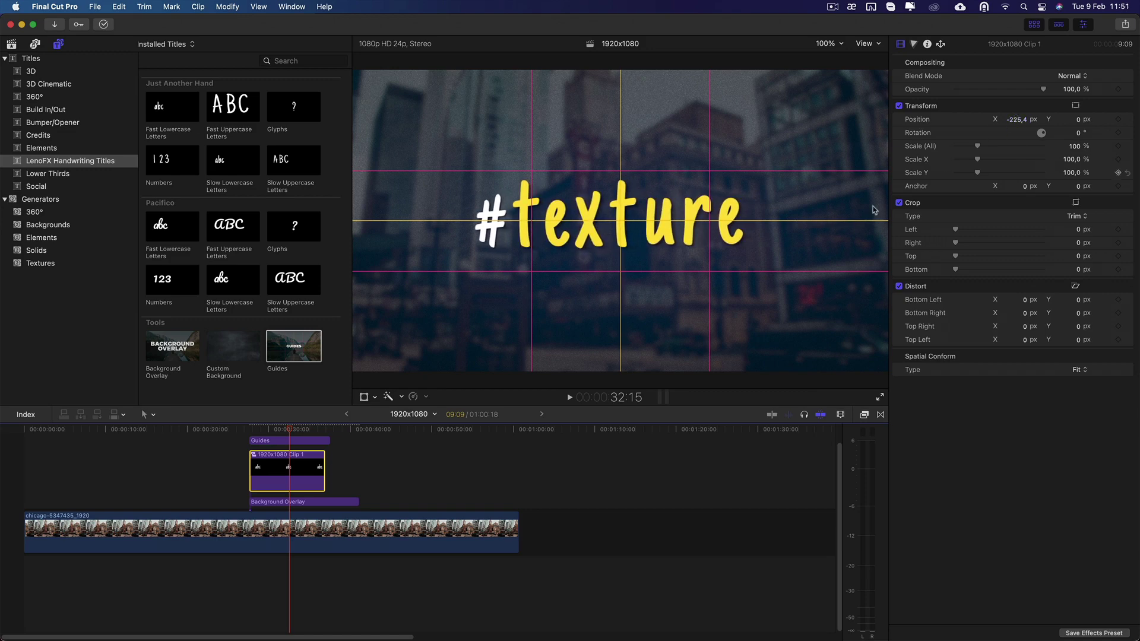
# Open the compound clip and delay the "ure" title so it starts at about 2.5 seconds, after the "text" title.
pyautogui.doubleClick(305, 462)
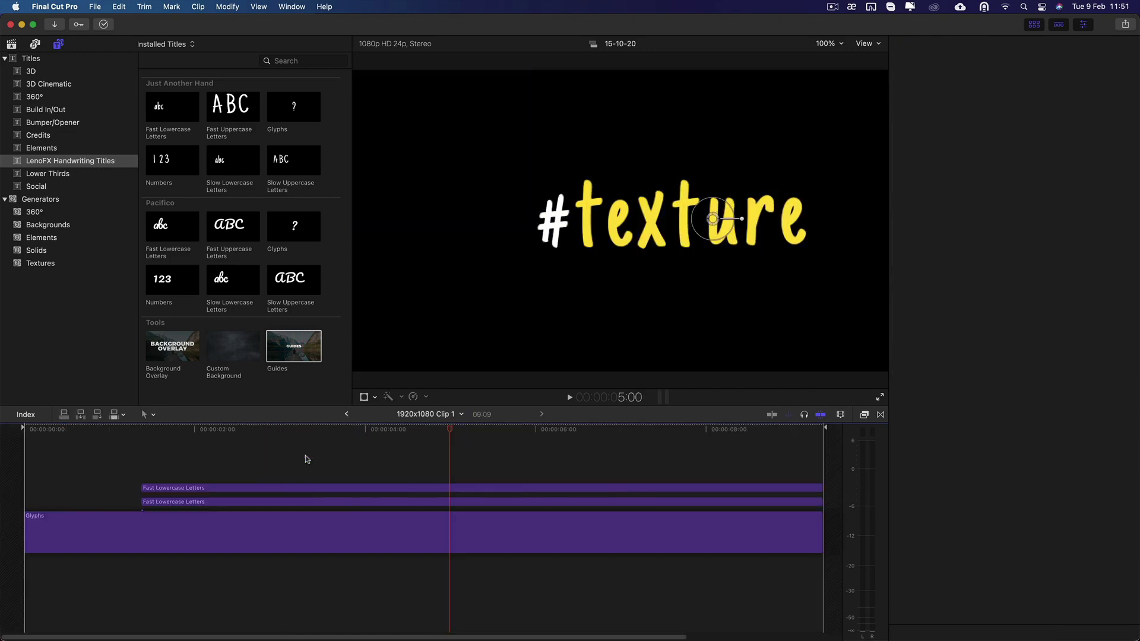
pyautogui.moveTo(188, 428)
pyautogui.mouseDown()
pyautogui.moveTo(170, 428)
pyautogui.moveTo(252, 429)
pyautogui.mouseUp()
pyautogui.click(212, 488)
pyautogui.moveTo(212, 488); pyautogui.dragTo(255, 489)
# Play the compound clip from the start of the "text" title to check the handwriting timing between both word parts.
pyautogui.click(145, 426)
pyautogui.press('space')
pyautogui.press('space')
pyautogui.click(141, 429)
pyautogui.press('space')
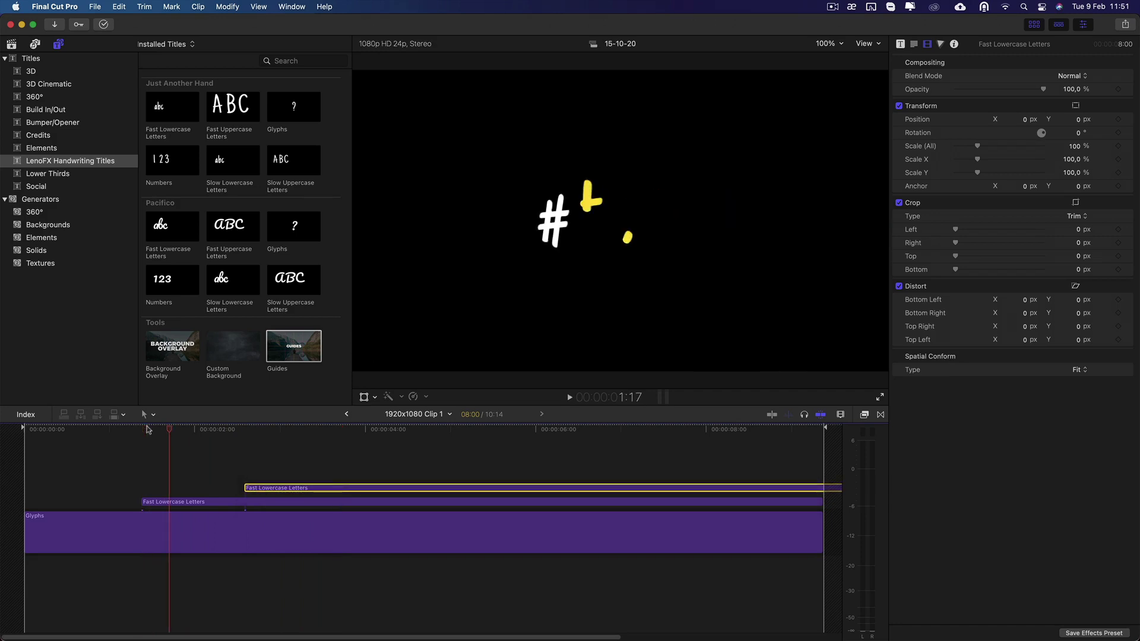
# Return to the main sequence without the Guides title and play it from the start of the compound clip.
pyautogui.click(346, 414)
pyautogui.click(246, 427)
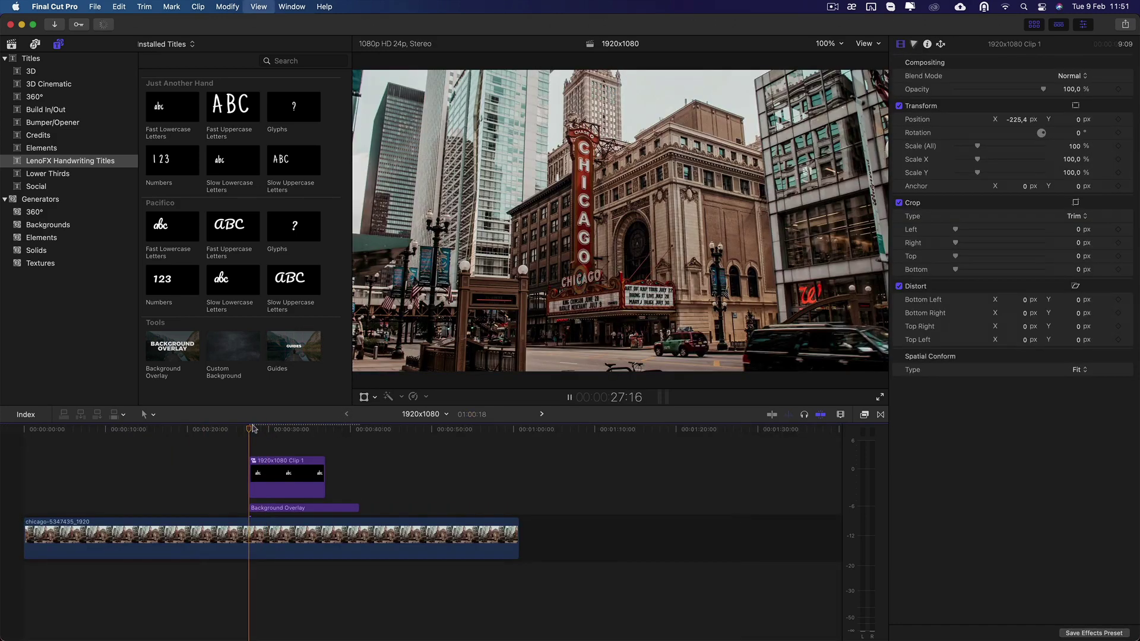